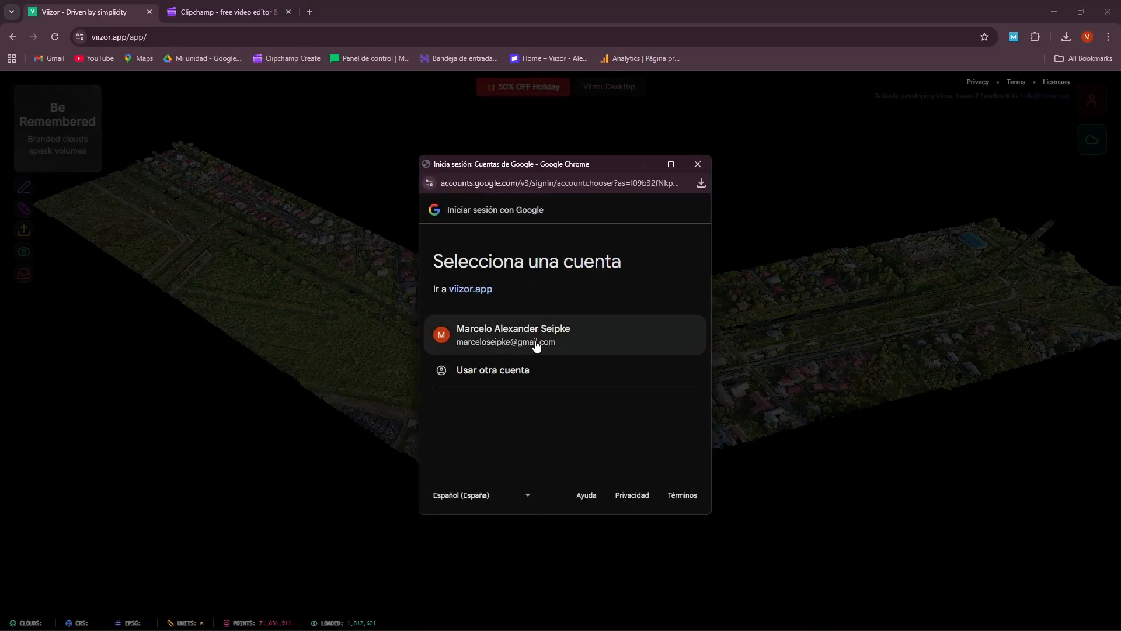
Step: Sign in with the listed Google account and start a new project named Parque Vila
click(536, 345)
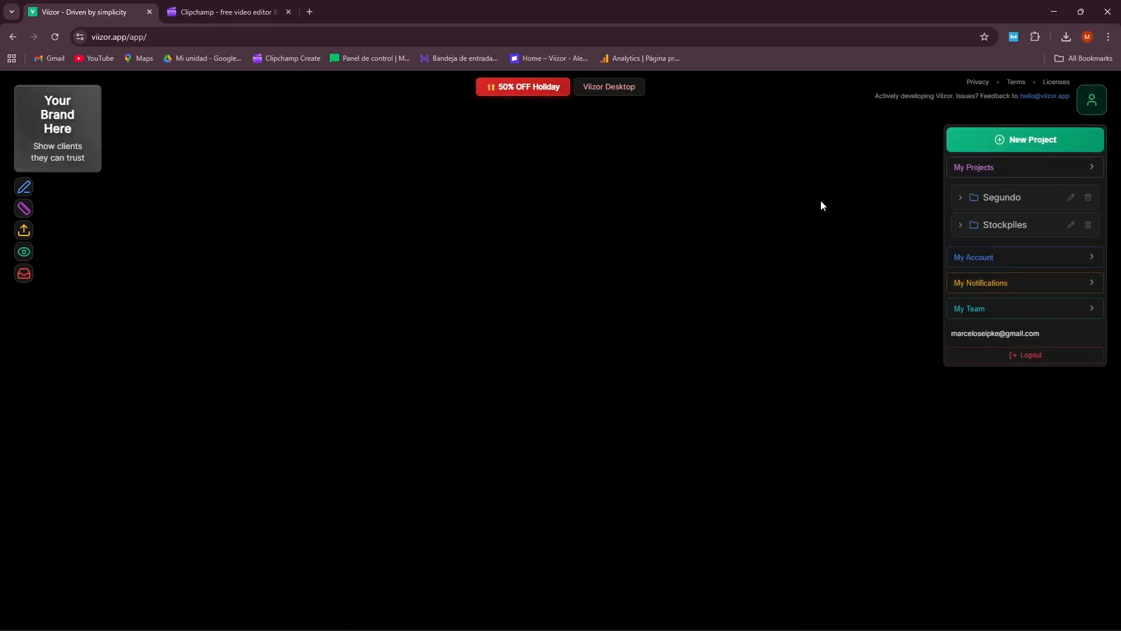
click(1027, 143)
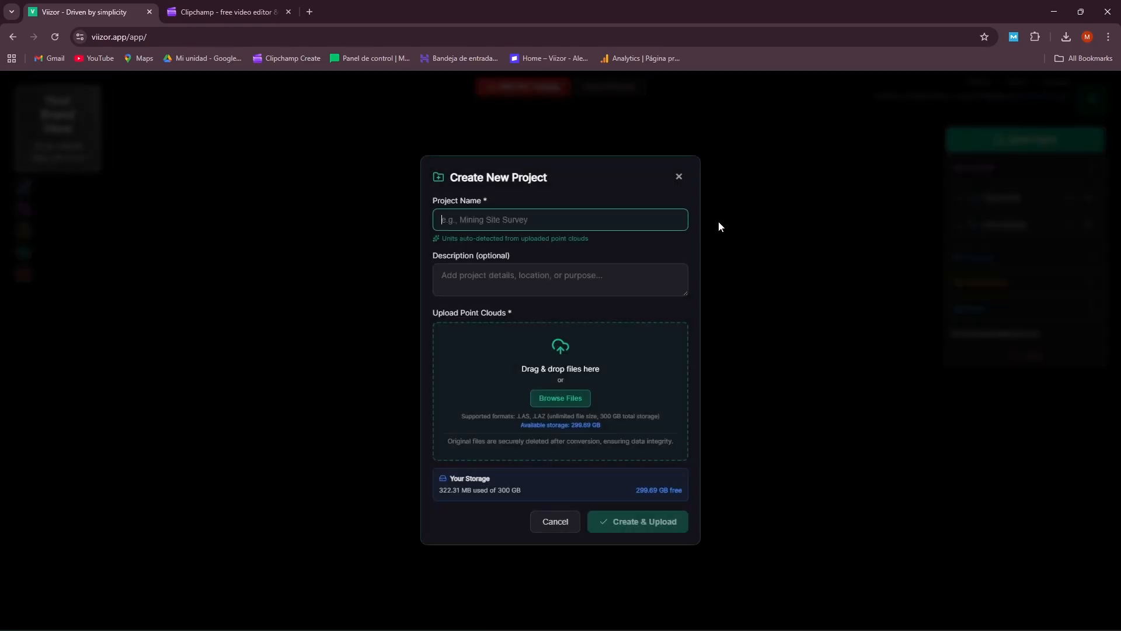
text(Parque Vila)
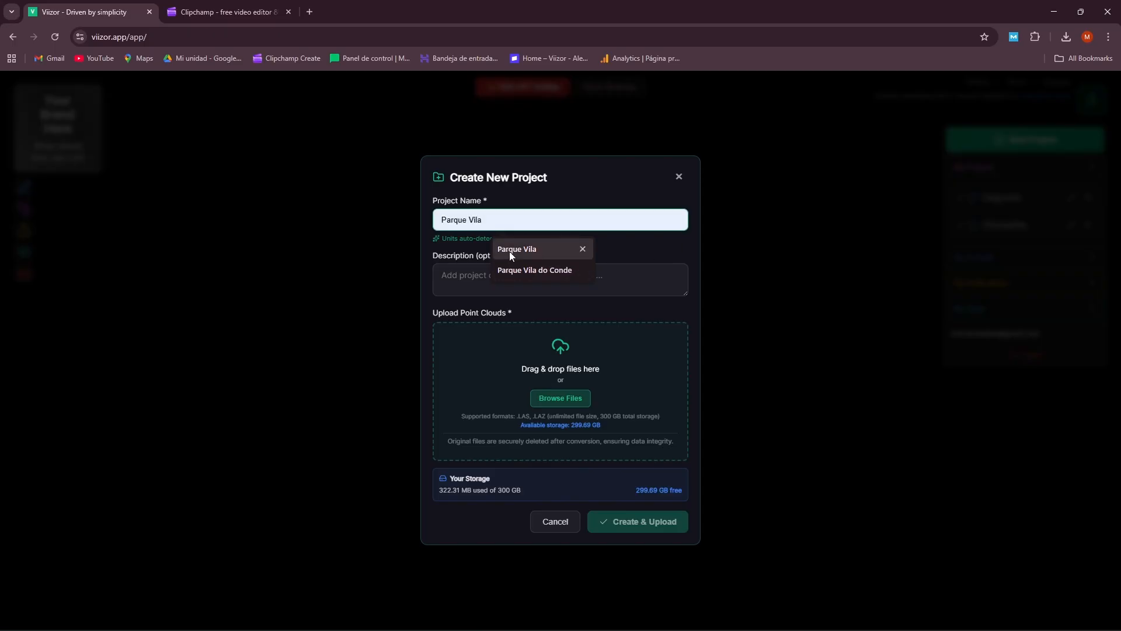
click(517, 250)
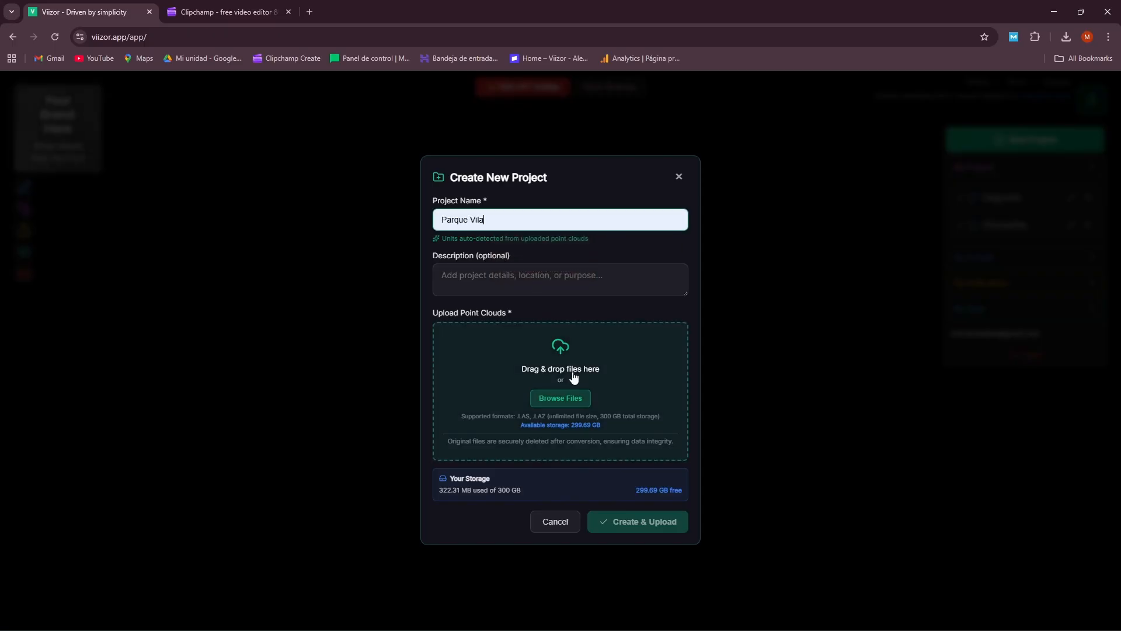
Step: Add the point cloud file ParqueVilaCrudo.laz to the new project, then create the project and upload the file
click(561, 398)
click(242, 419)
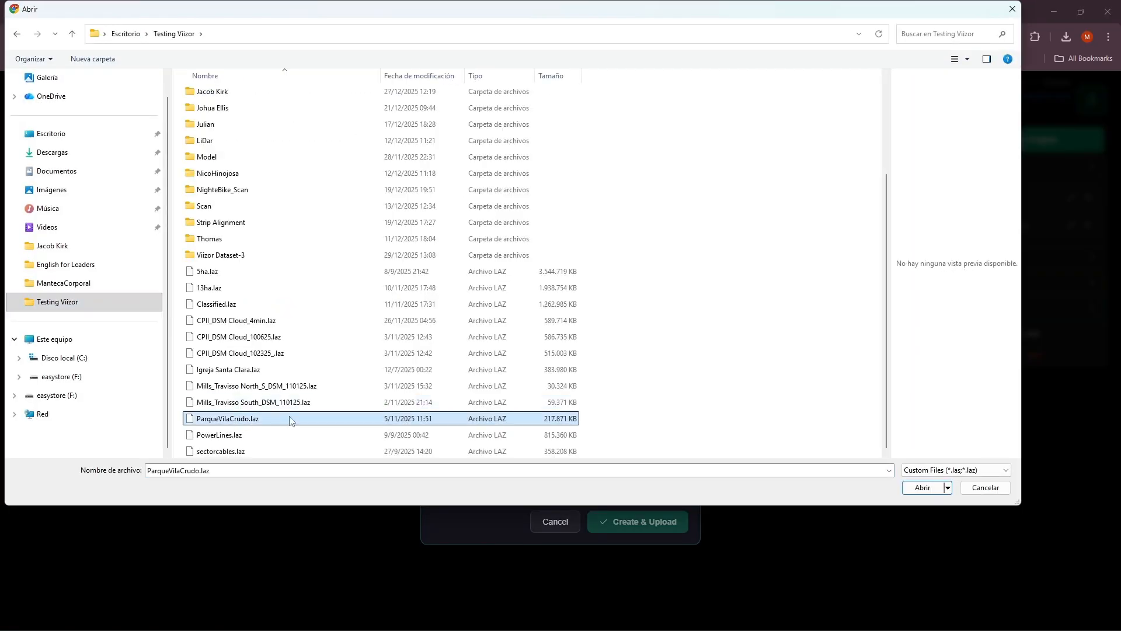
click(921, 488)
click(646, 492)
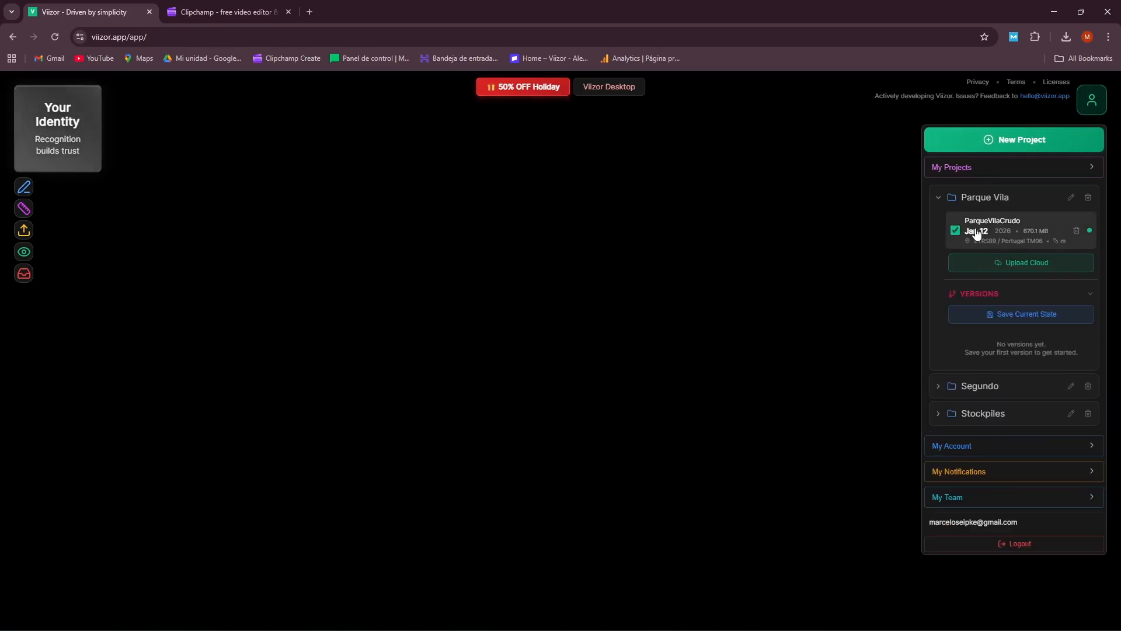
Step: Load the ParqueVilaCrudo cloud from the Parque Vila project and collapse the account and project list
click(976, 234)
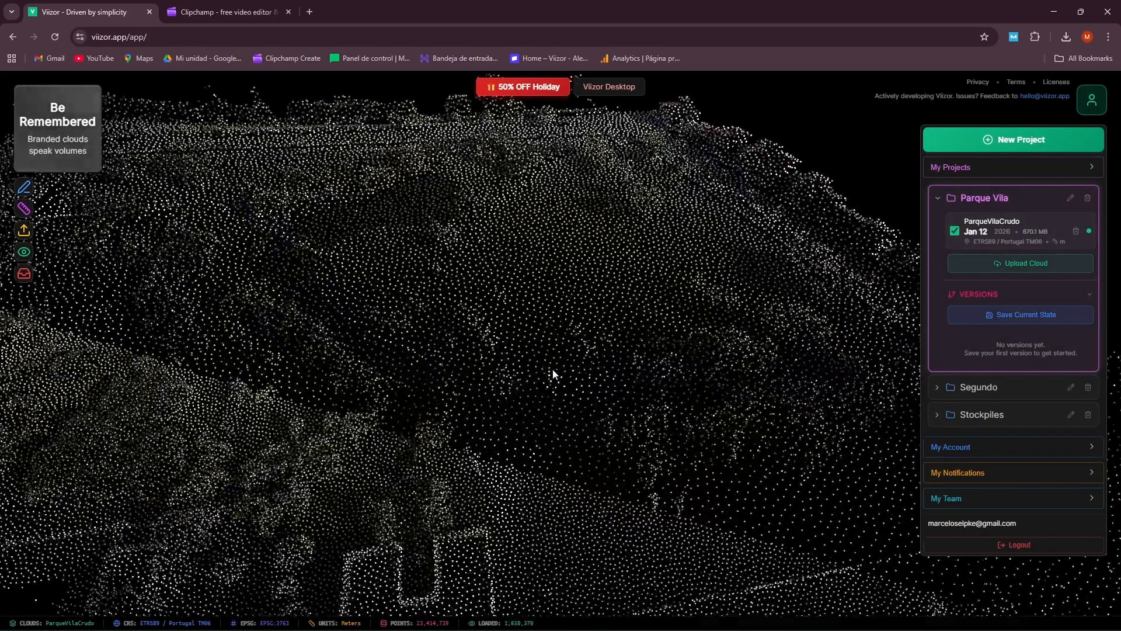
scroll(553, 370, down, 5)
drag(555, 300, 541, 393)
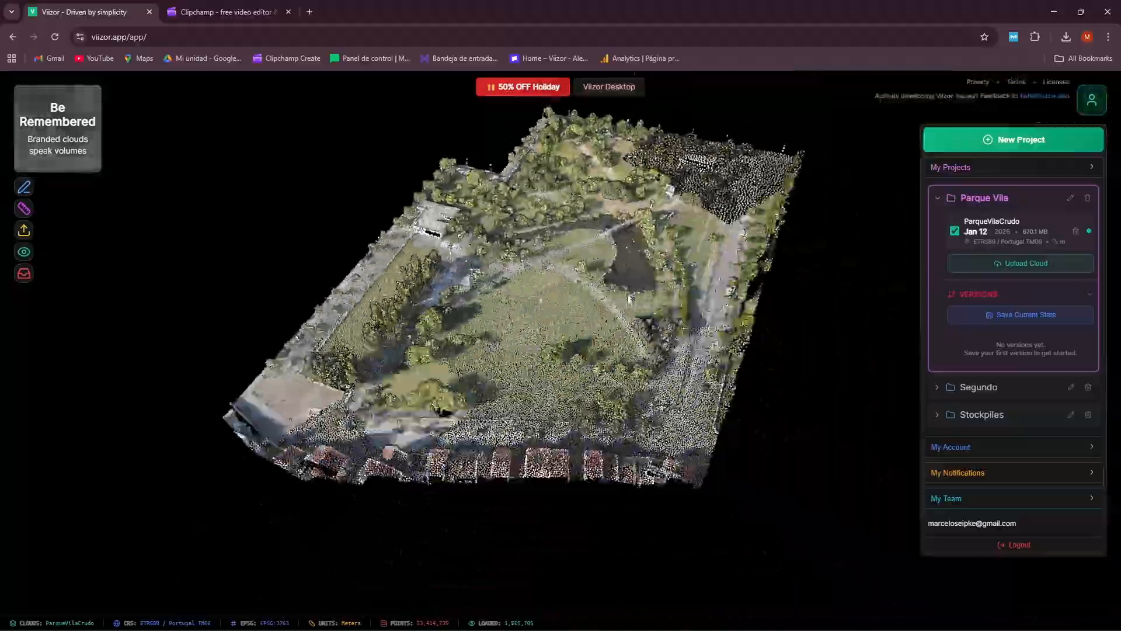
scroll(540, 394, up, 5)
scroll(540, 393, up, 10)
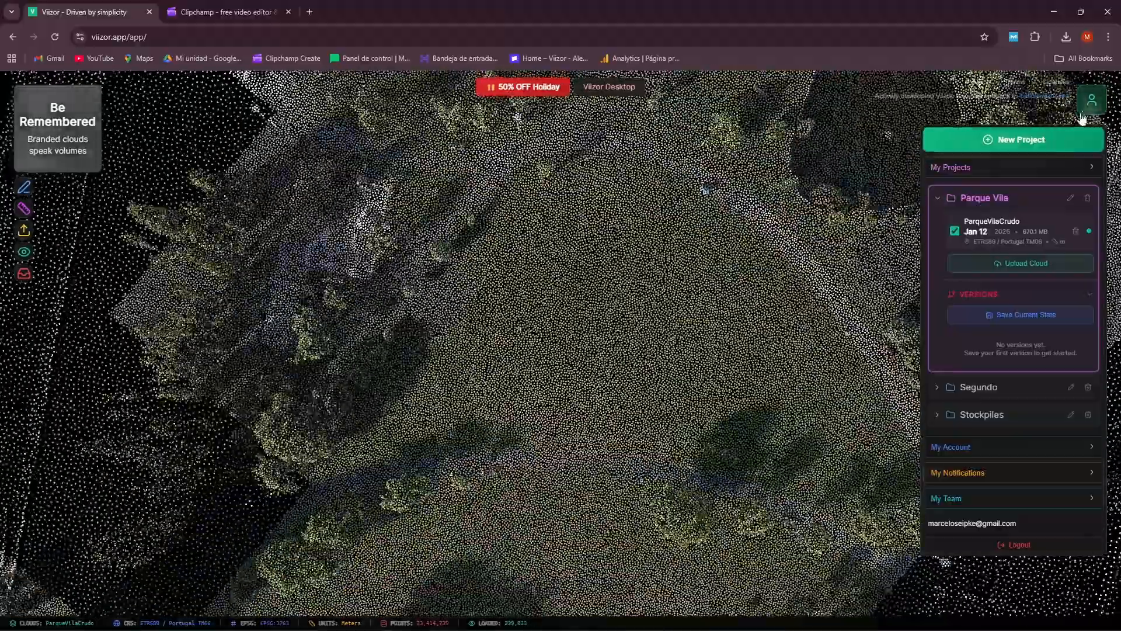
click(1083, 112)
Step: Create a new point group named Path for marking the park path in the cloud
drag(600, 300, 318, 497)
scroll(476, 380, down, 5)
right_drag(922, 143, 740, 271)
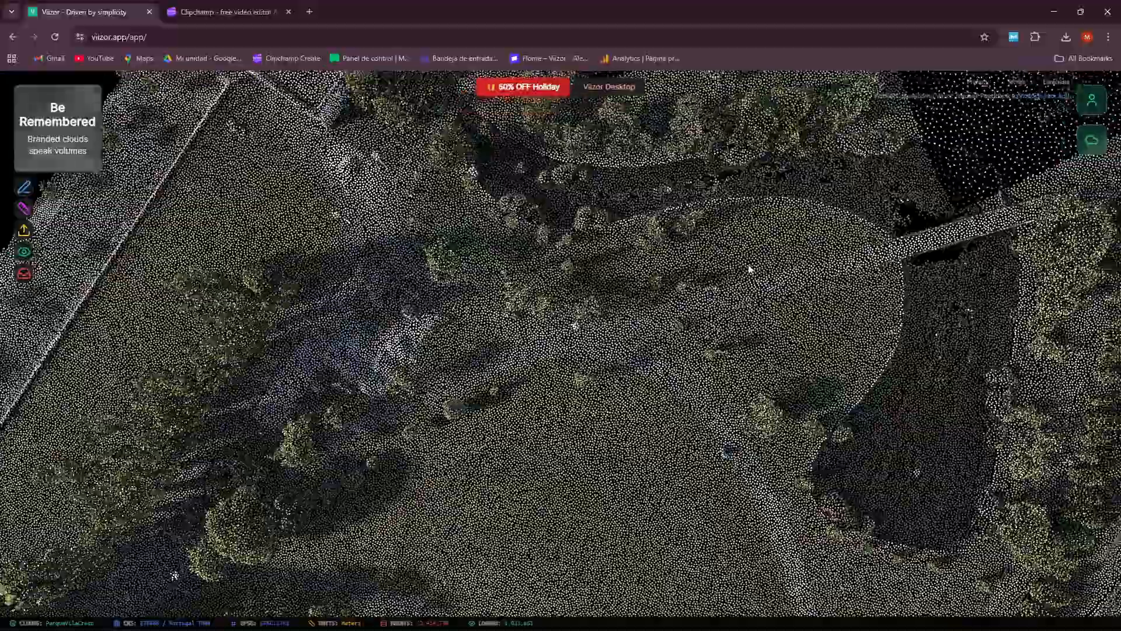
scroll(740, 277, up, 5)
drag(658, 380, 443, 508)
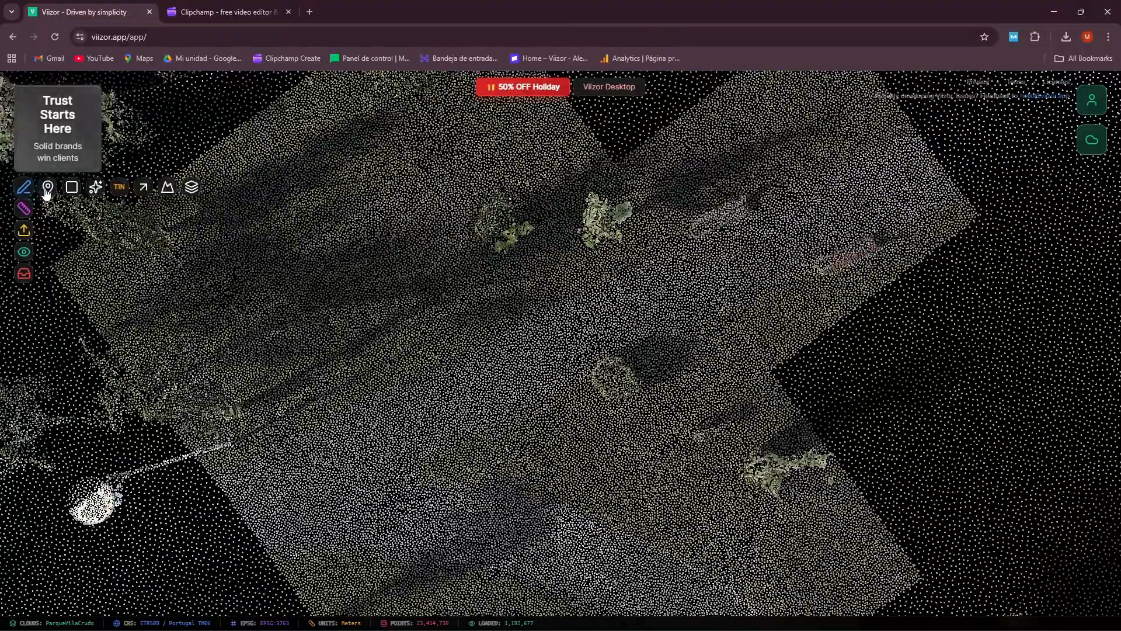
click(48, 188)
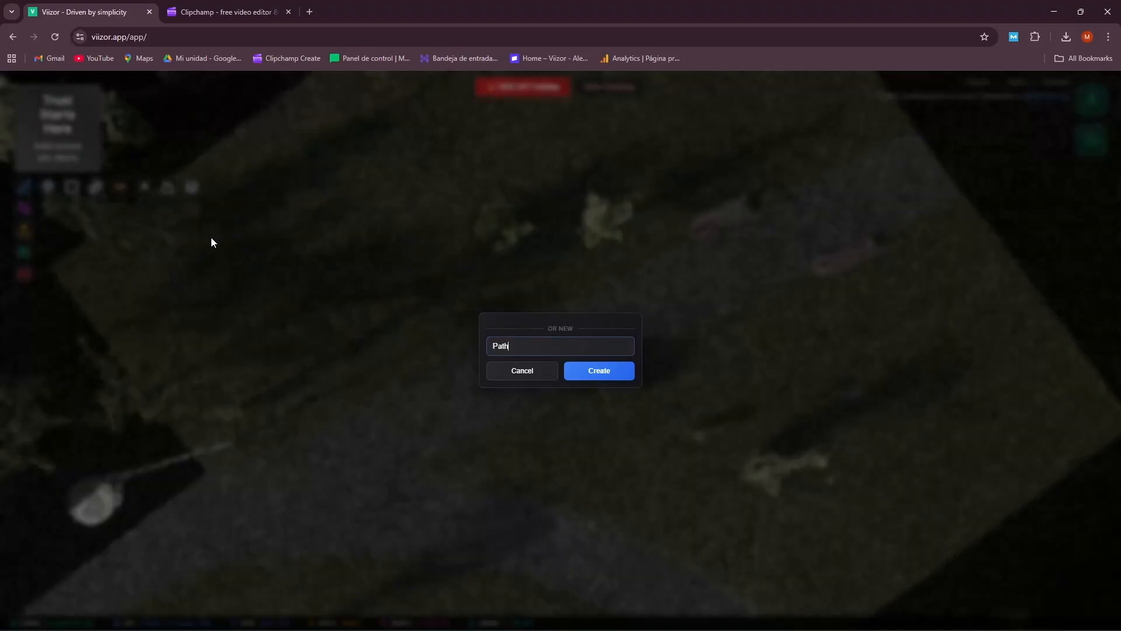
click(602, 374)
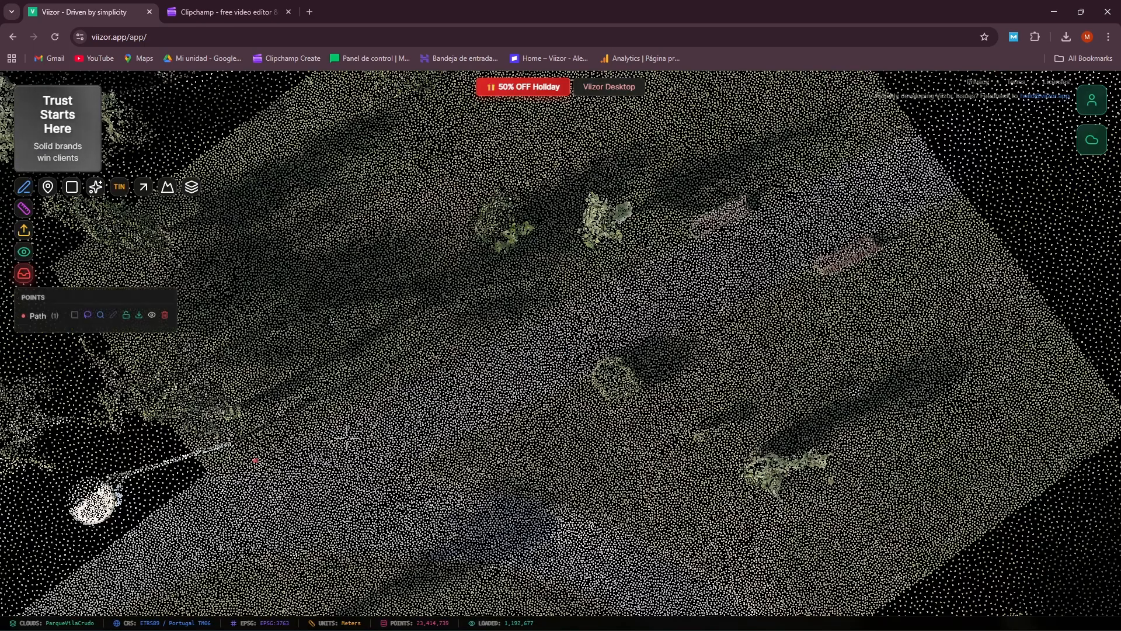
Step: Place Path points at intervals along one edge of the paved path, past the benches to its far end
drag(558, 321, 570, 297)
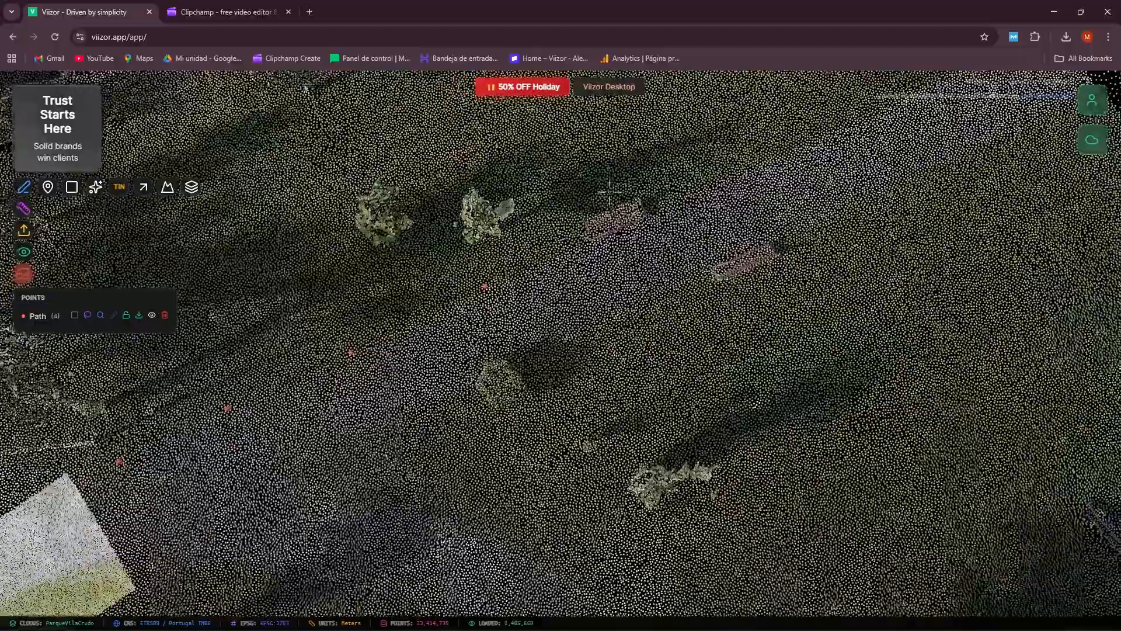
click(584, 250)
click(737, 175)
mouse_move(737, 175)
right_down()
mouse_move(561, 301)
mouse_move(499, 321)
right_up()
click(637, 266)
click(771, 200)
scroll(771, 200, down, 2)
scroll(828, 158, up, 1)
click(765, 198)
click(866, 155)
Step: Place Path points along the opposite edge of the path, from its far end back past the bench
click(908, 222)
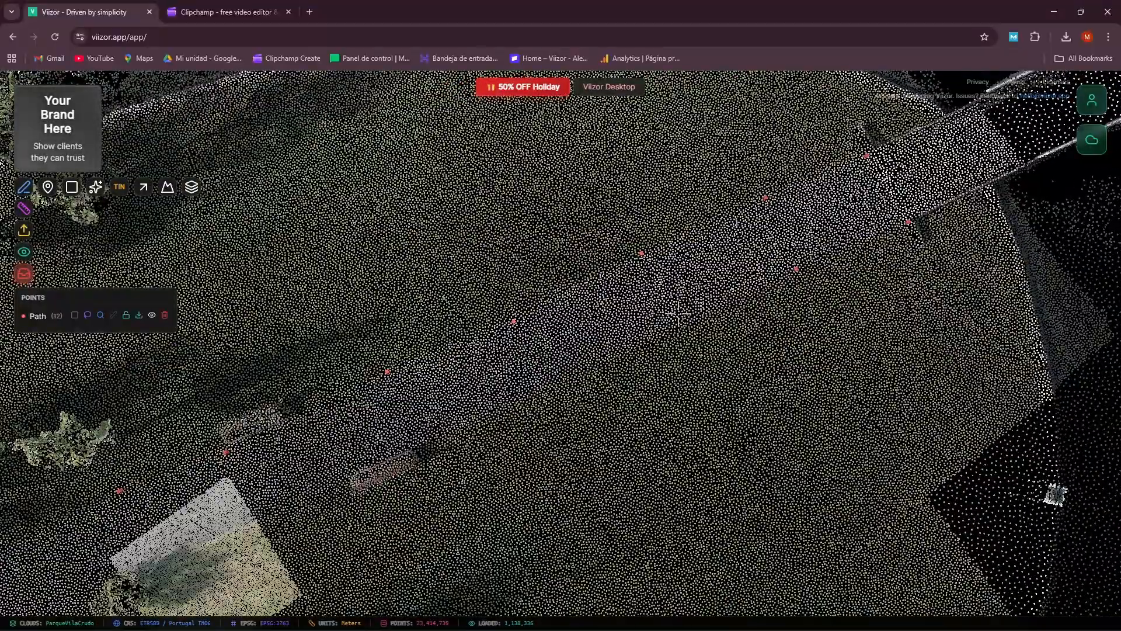
click(532, 391)
click(416, 444)
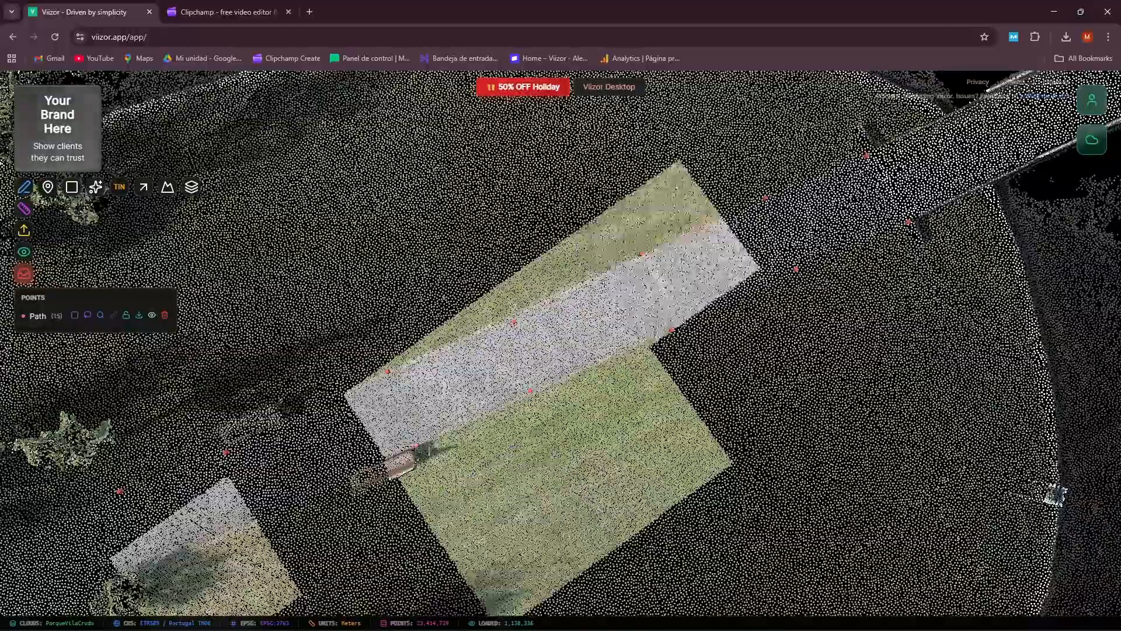
right_drag(416, 444, 525, 380)
scroll(525, 380, up, 2)
scroll(525, 380, down, 3)
click(392, 432)
right_drag(391, 433, 506, 383)
Step: Extend the Path points along that same edge, past the round bush to the path junction
scroll(505, 383, up, 4)
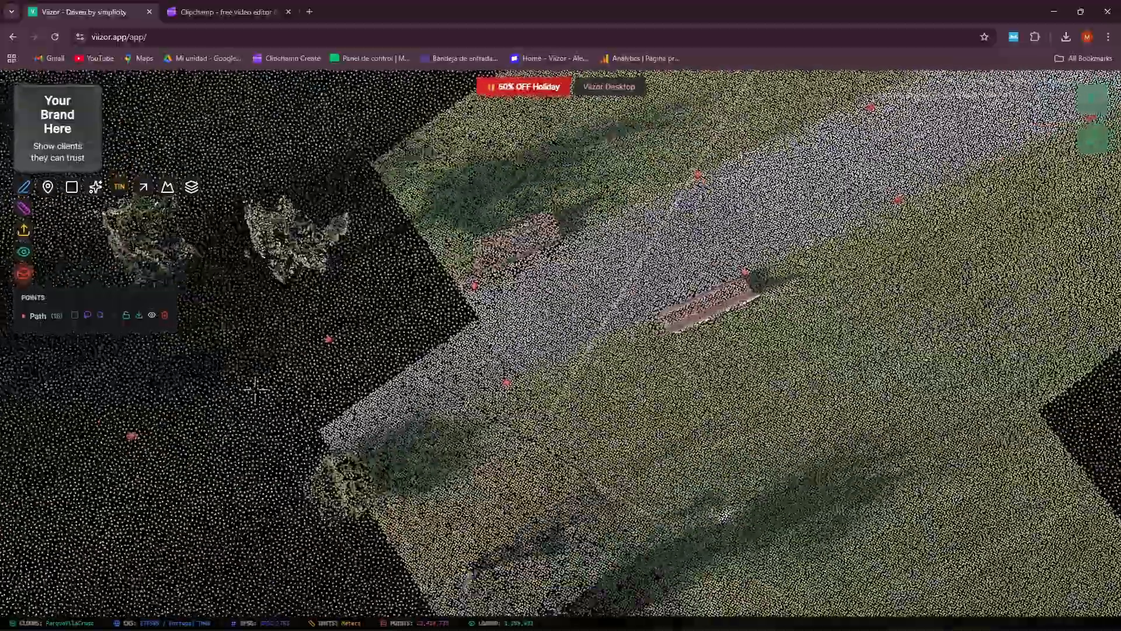
click(402, 460)
right_drag(401, 460, 436, 397)
scroll(437, 397, down, 4)
scroll(280, 464, up, 4)
click(297, 452)
scroll(298, 453, down, 3)
right_drag(297, 453, 377, 411)
scroll(216, 437, up, 3)
click(257, 490)
Step: Turn on the elevation label for the Path point on the path edge opposite the round bush
right_drag(368, 373, 453, 264)
drag(452, 264, 481, 300)
right_drag(306, 222, 339, 410)
scroll(338, 410, down, 4)
drag(338, 410, 269, 453)
scroll(245, 478, up, 4)
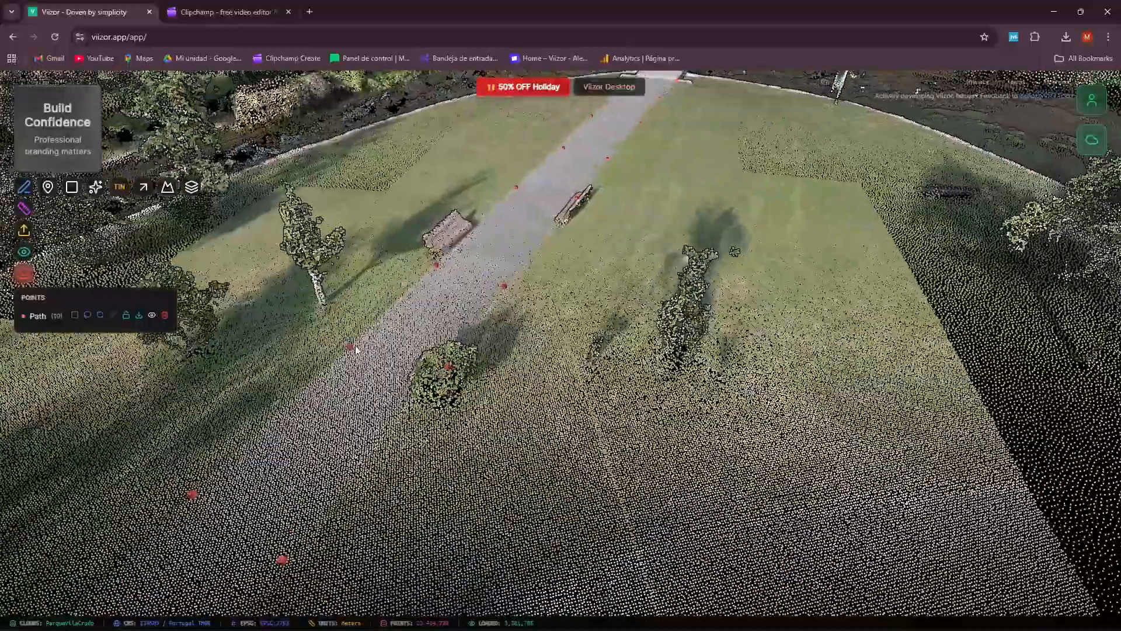
click(350, 350)
click(326, 314)
Step: Add the coordinates to the label of that same Path point
scroll(362, 354, up, 5)
drag(345, 325, 443, 345)
click(373, 335)
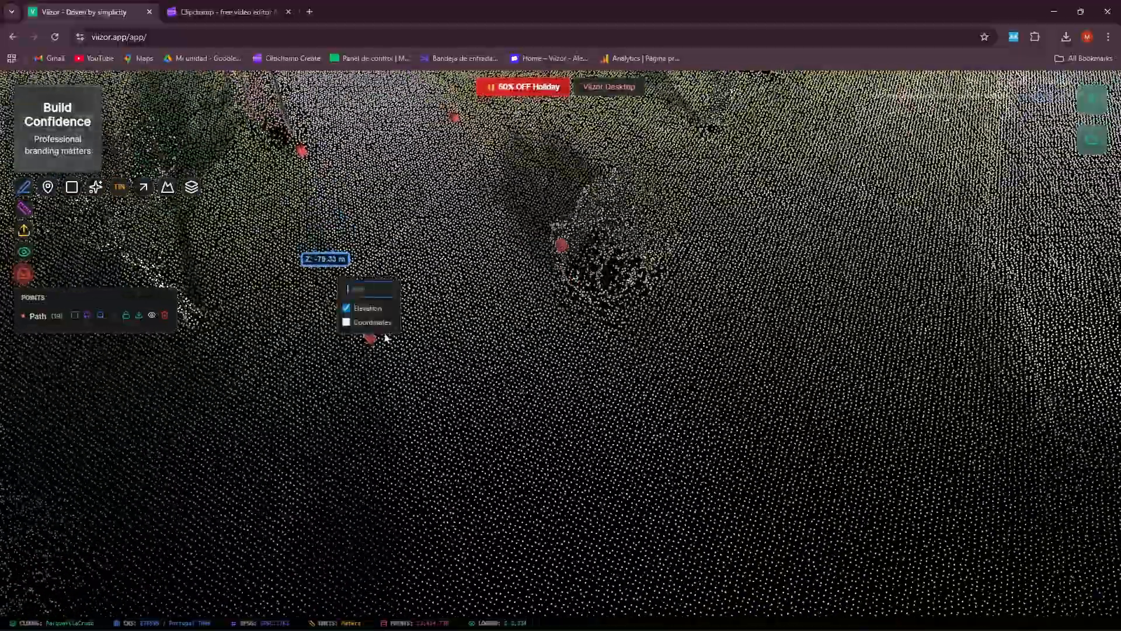
click(369, 337)
click(349, 321)
scroll(397, 342, down, 10)
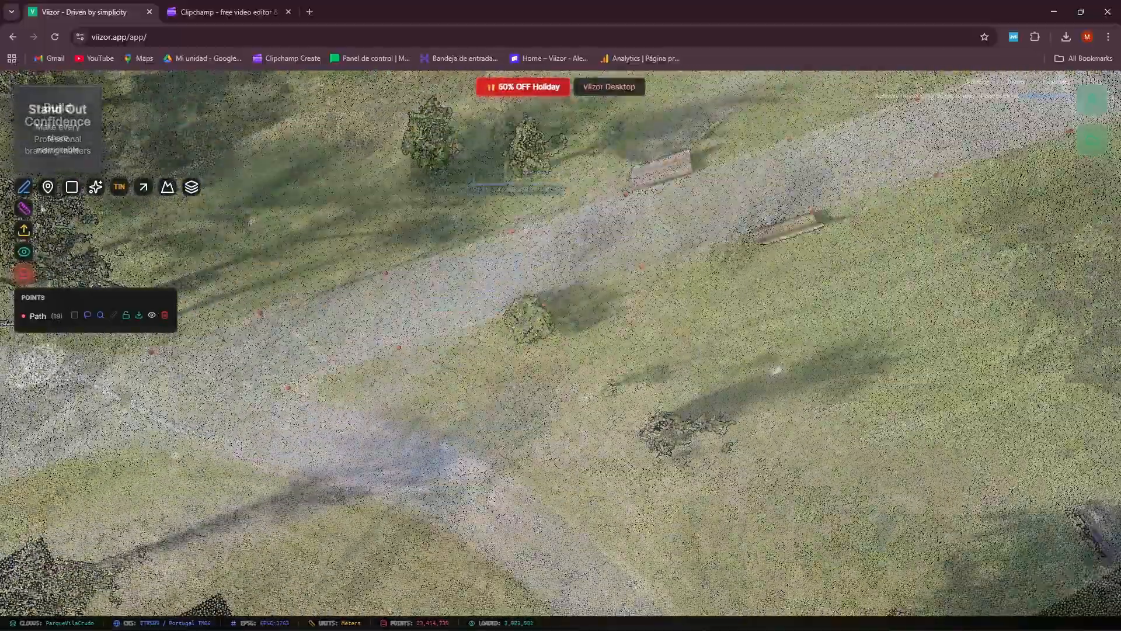
Step: Create a second point group named Trees
click(48, 188)
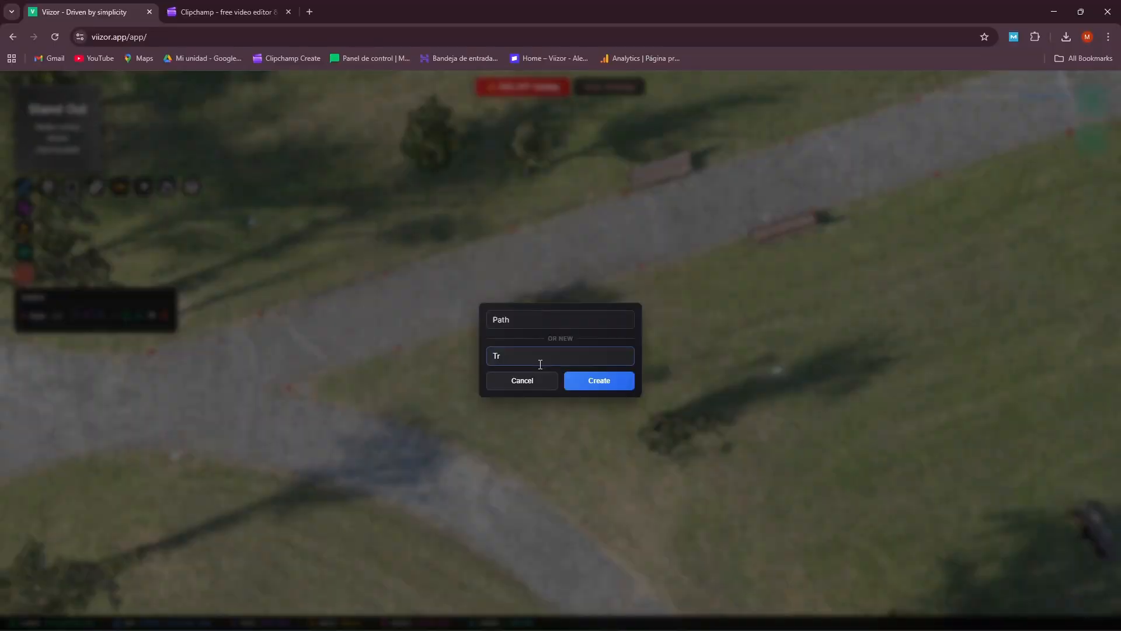
text(Trees)
click(598, 380)
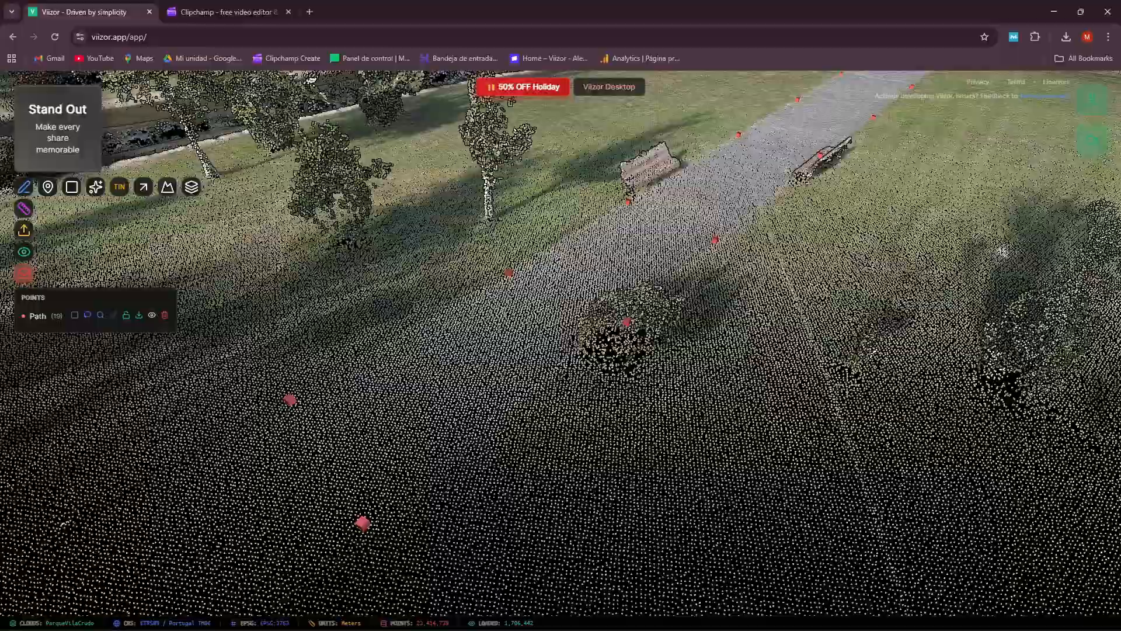
Step: Place Trees points at the bases of the small trees and the larger leaning tree on the lawn beside the path
click(846, 384)
scroll(561, 315, down, 3)
scroll(817, 362, up, 3)
click(809, 363)
scroll(642, 327, down, 5)
drag(525, 292, 619, 432)
scroll(852, 222, up, 5)
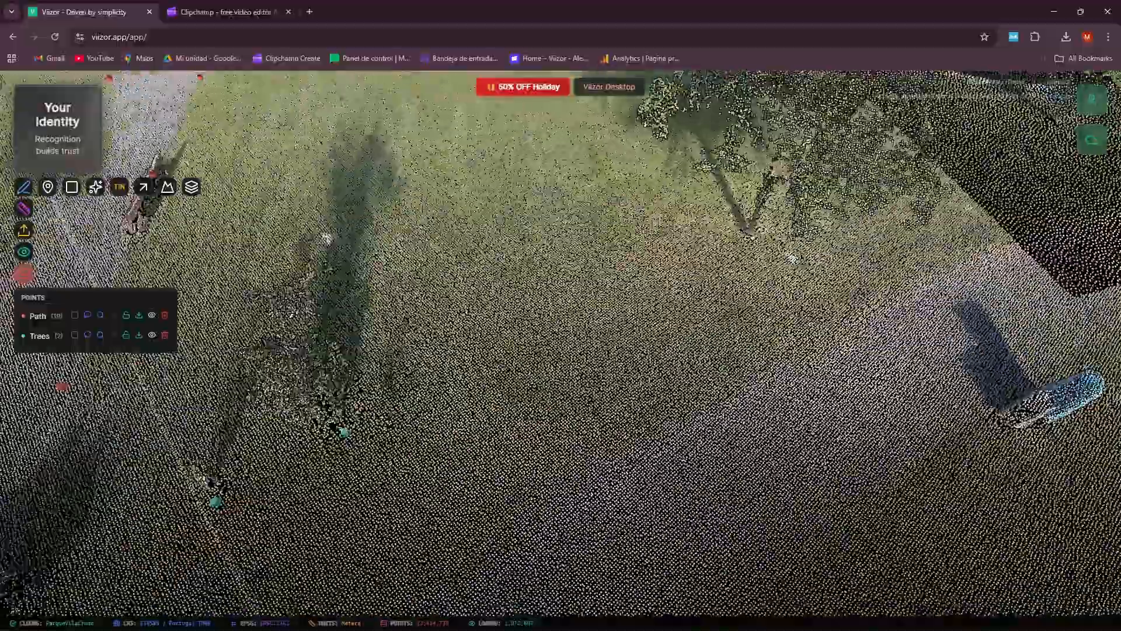
click(779, 230)
scroll(817, 251, down, 6)
scroll(502, 362, up, 6)
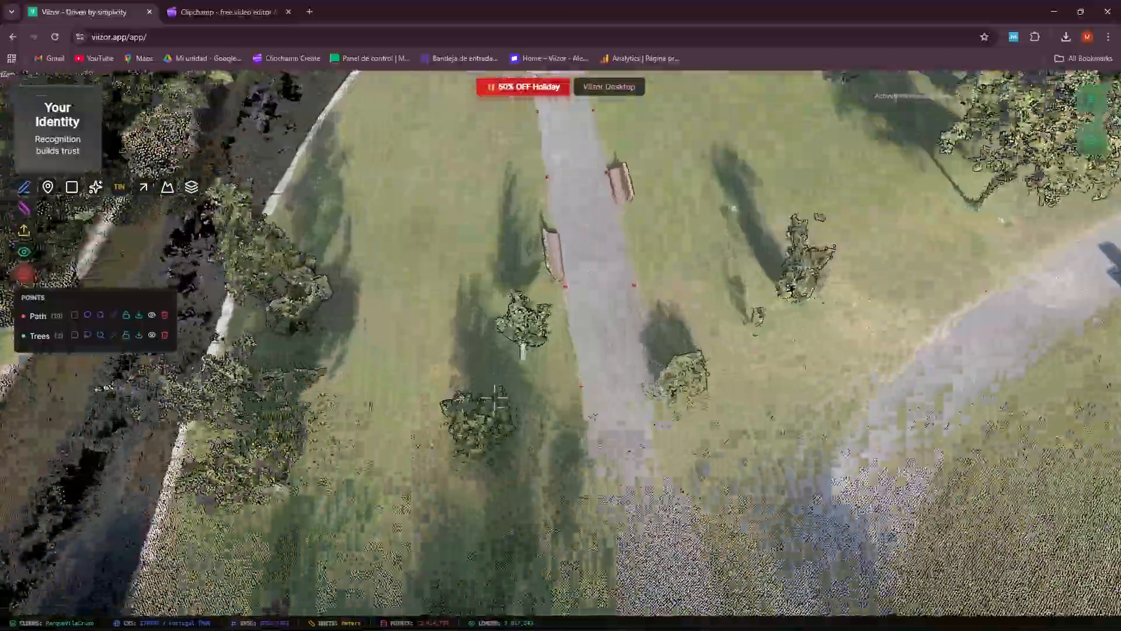
Step: Place Trees points at the trunk bases on the other side of the path, toward the water
click(550, 342)
drag(550, 343, 432, 280)
scroll(540, 358, up, 5)
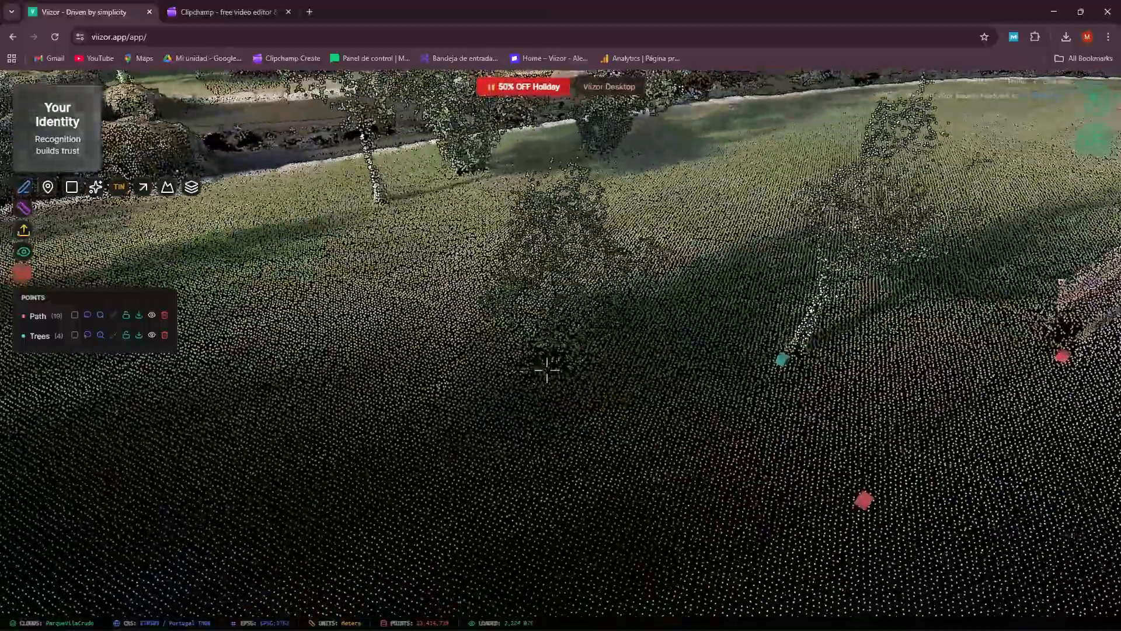
click(545, 369)
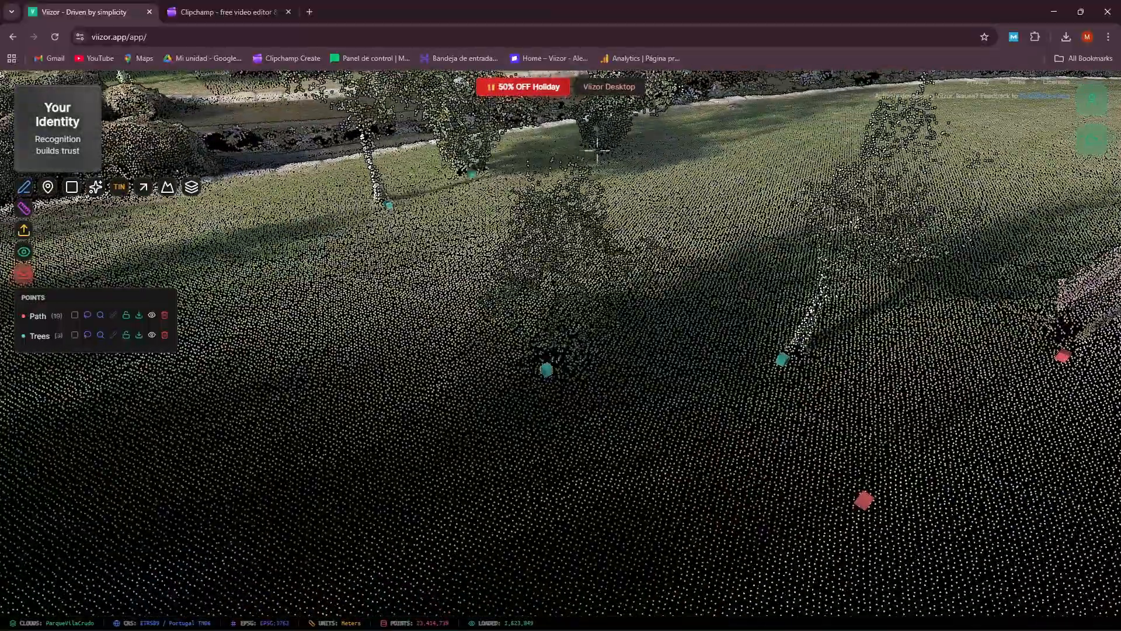
scroll(603, 155, down, 6)
scroll(618, 292, up, 6)
Step: Place Trees points at the bases of the trees around the path junction and finish the placement
click(621, 309)
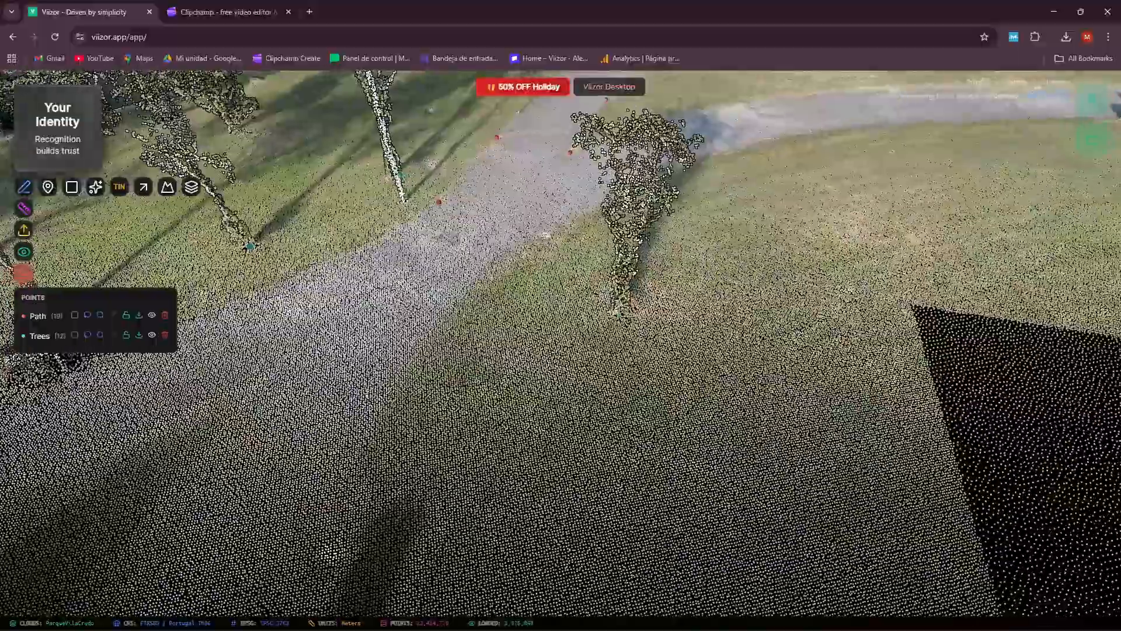
scroll(492, 333, down, 5)
scroll(492, 333, up, 10)
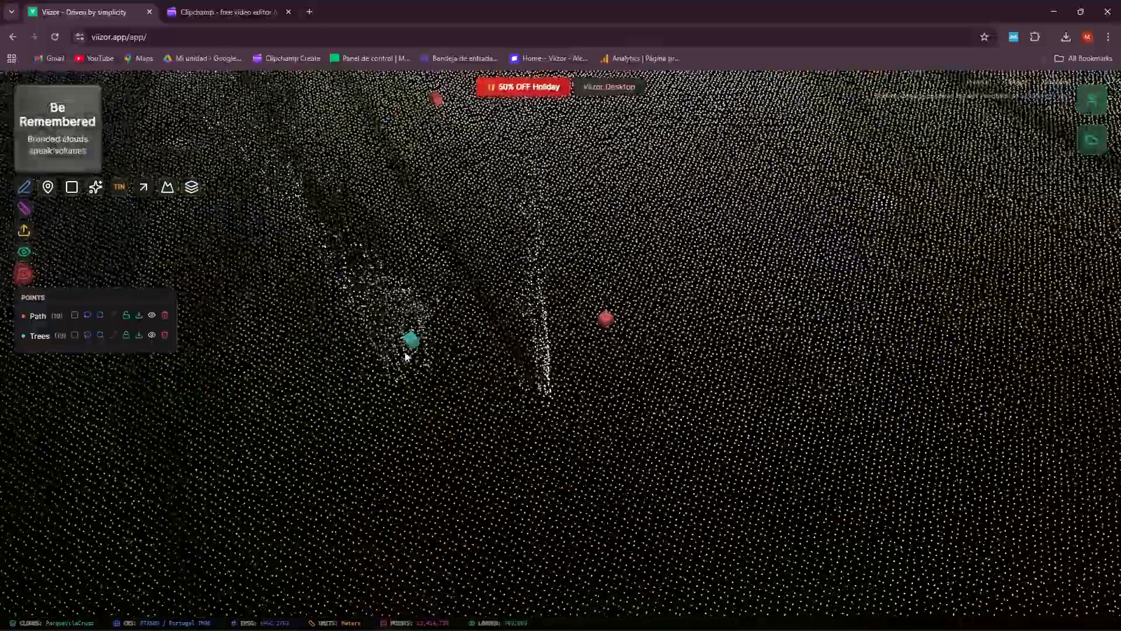
right_click(410, 339)
scroll(420, 356, down, 5)
mouse_move(435, 367)
mouse_down()
mouse_move(538, 390)
mouse_move(420, 365)
mouse_up()
right_click(529, 383)
Step: Resume the Path group and place points along the path edge from the lamp post onward past the junction
scroll(531, 384, down, 5)
scroll(526, 374, up, 6)
drag(573, 375, 556, 353)
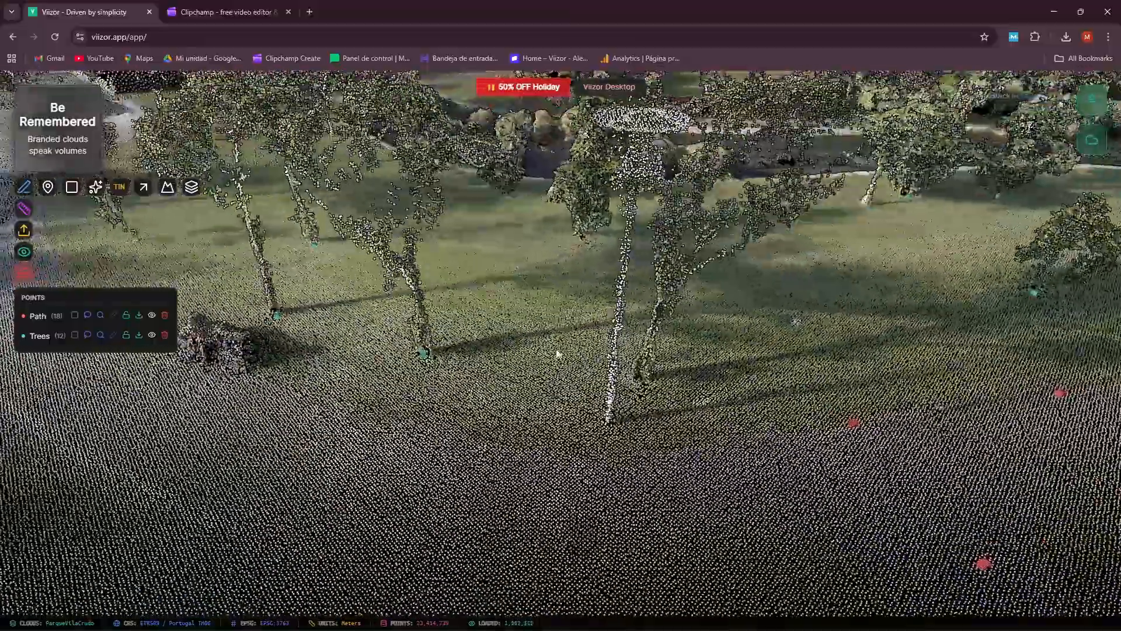
click(48, 188)
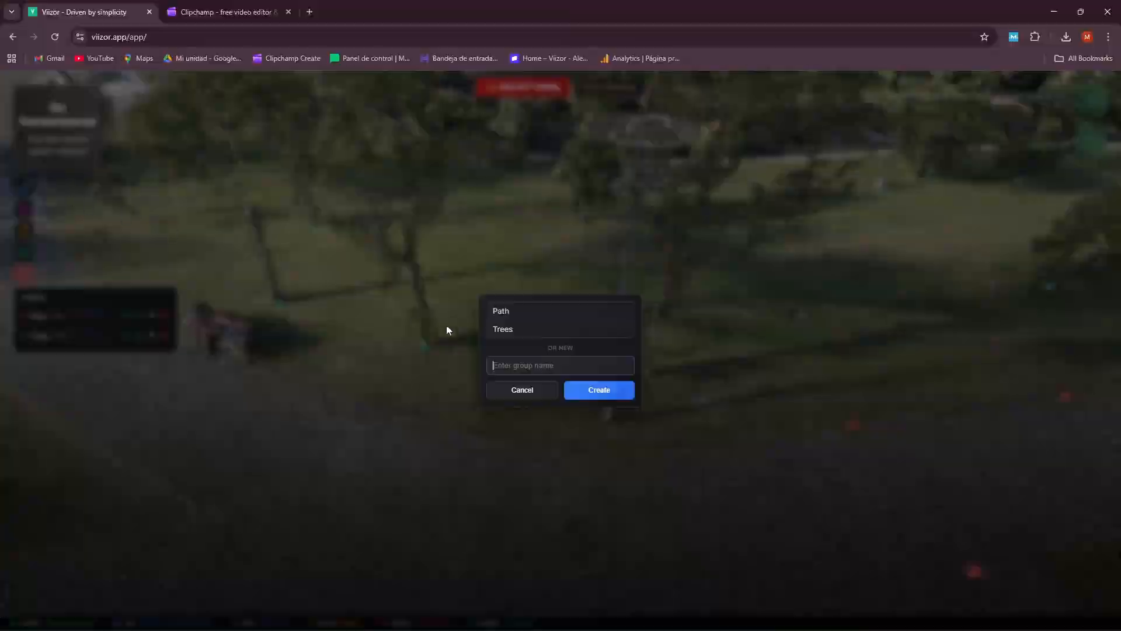
click(502, 316)
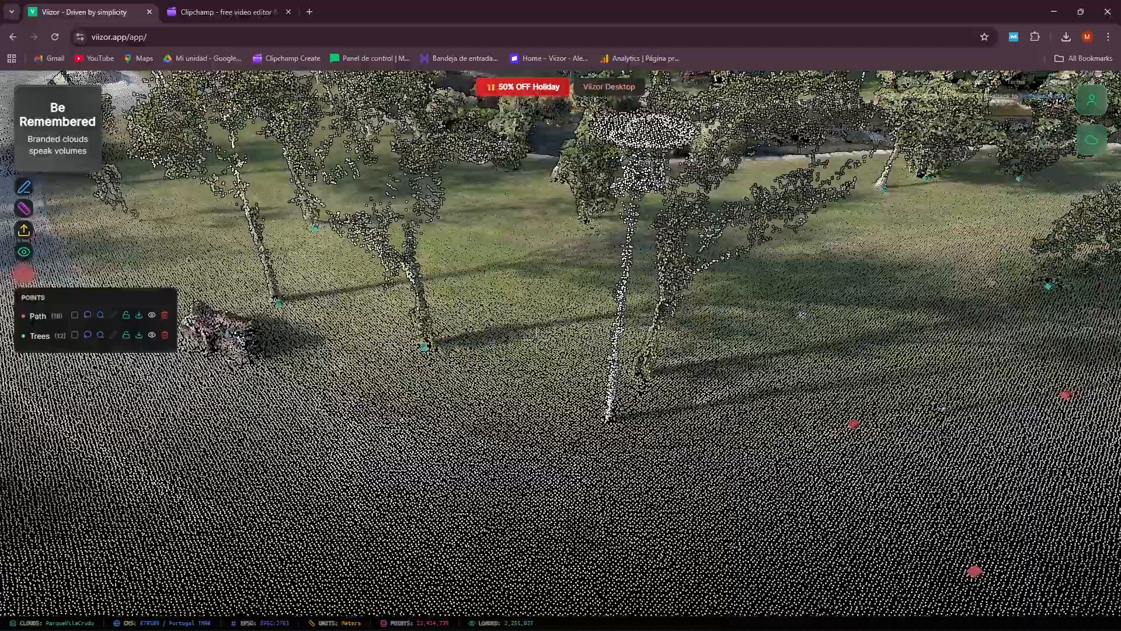
click(412, 414)
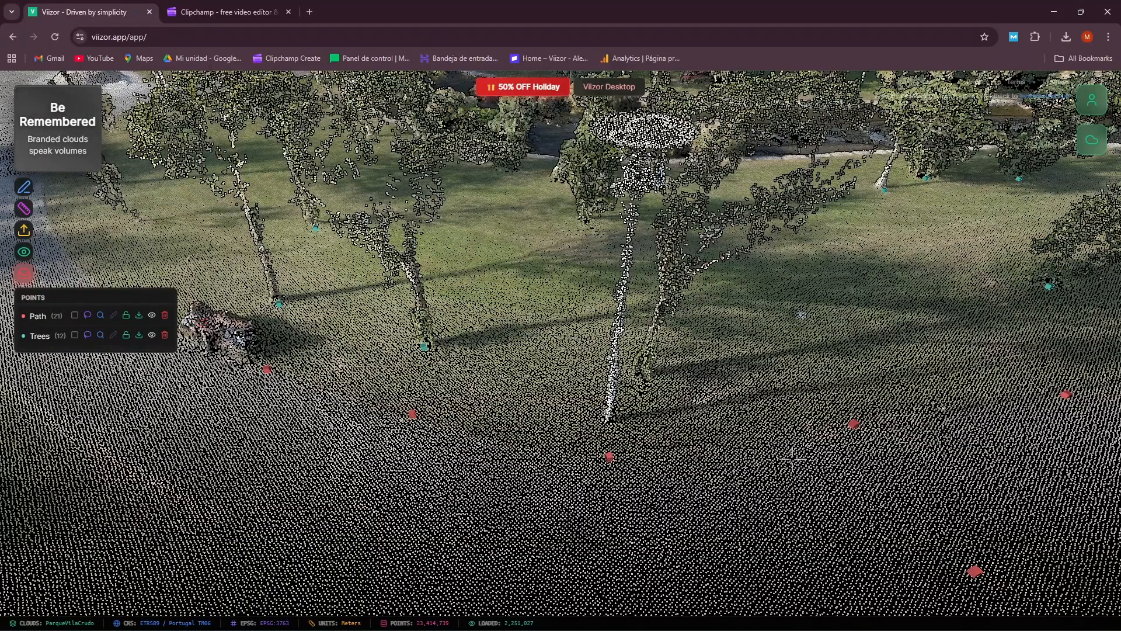
drag(770, 459, 1051, 525)
scroll(296, 355, up, 3)
click(295, 307)
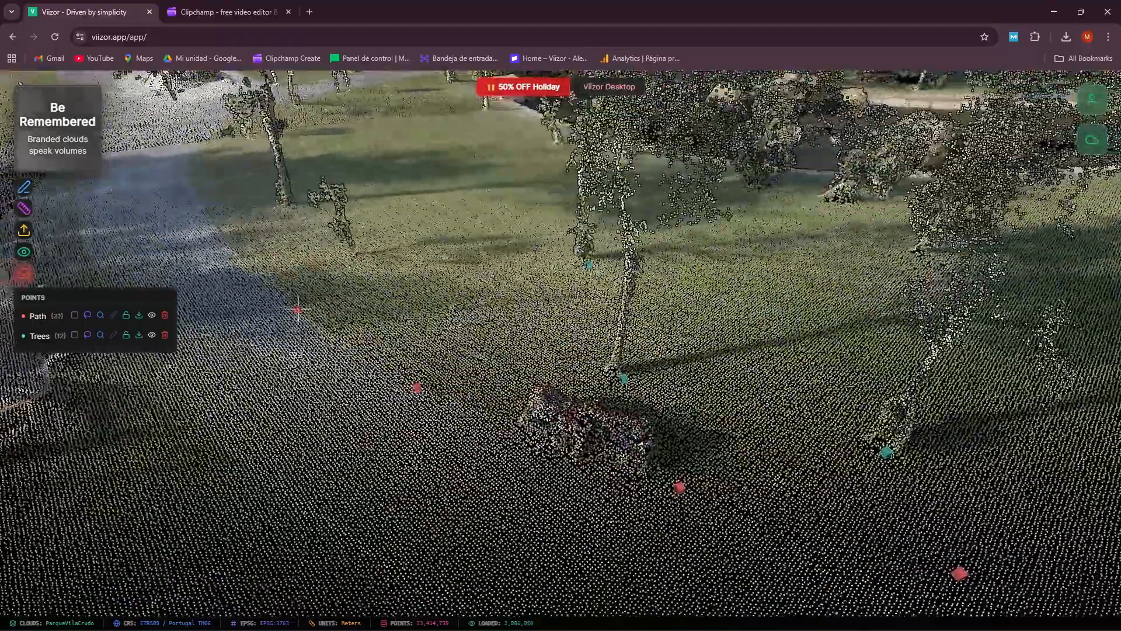
Step: Resume the Trees group to place points at the bases of the remaining trees on the lawn beyond the last path points
scroll(397, 361, down, 5)
right_drag(374, 348, 575, 350)
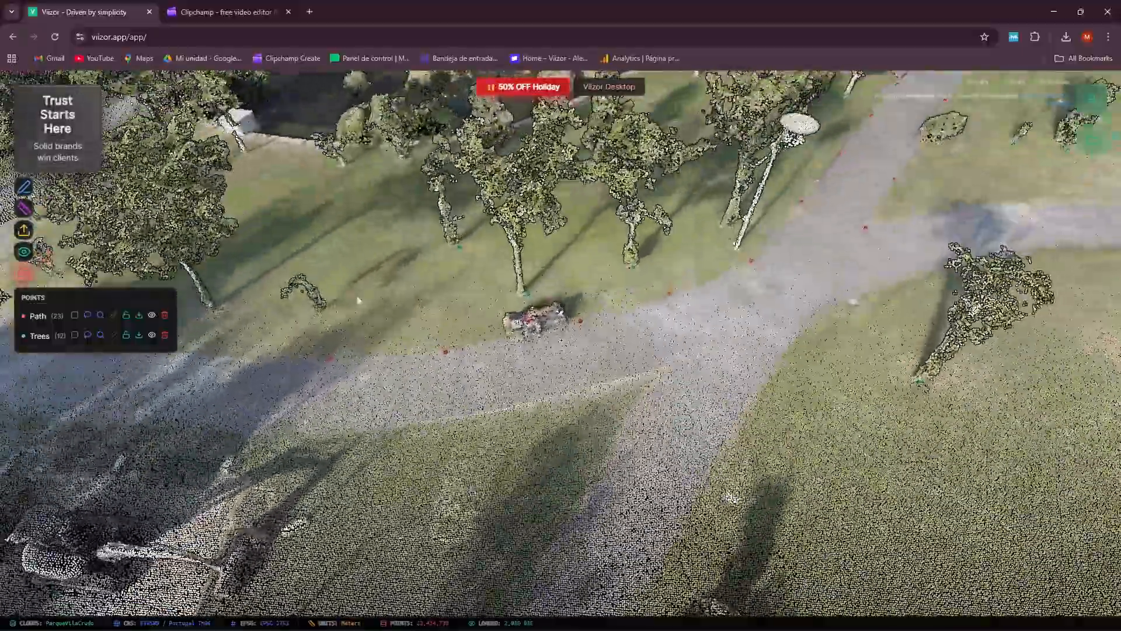
drag(210, 280, 430, 310)
right_drag(430, 310, 378, 245)
scroll(378, 245, up, 3)
mouse_move(24, 187)
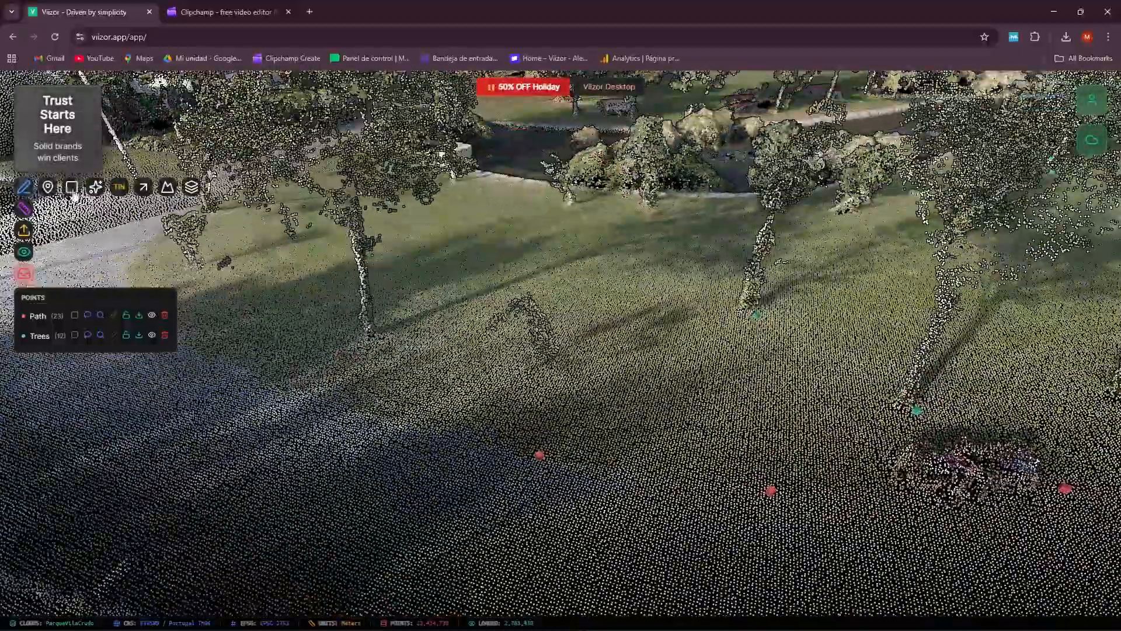
click(65, 187)
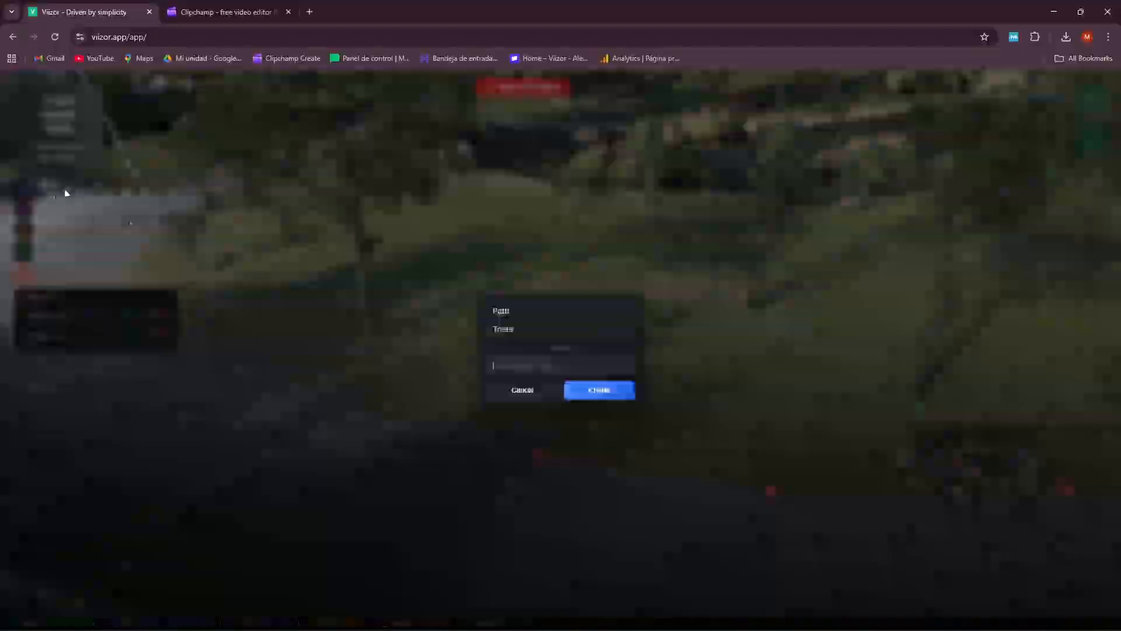
click(510, 315)
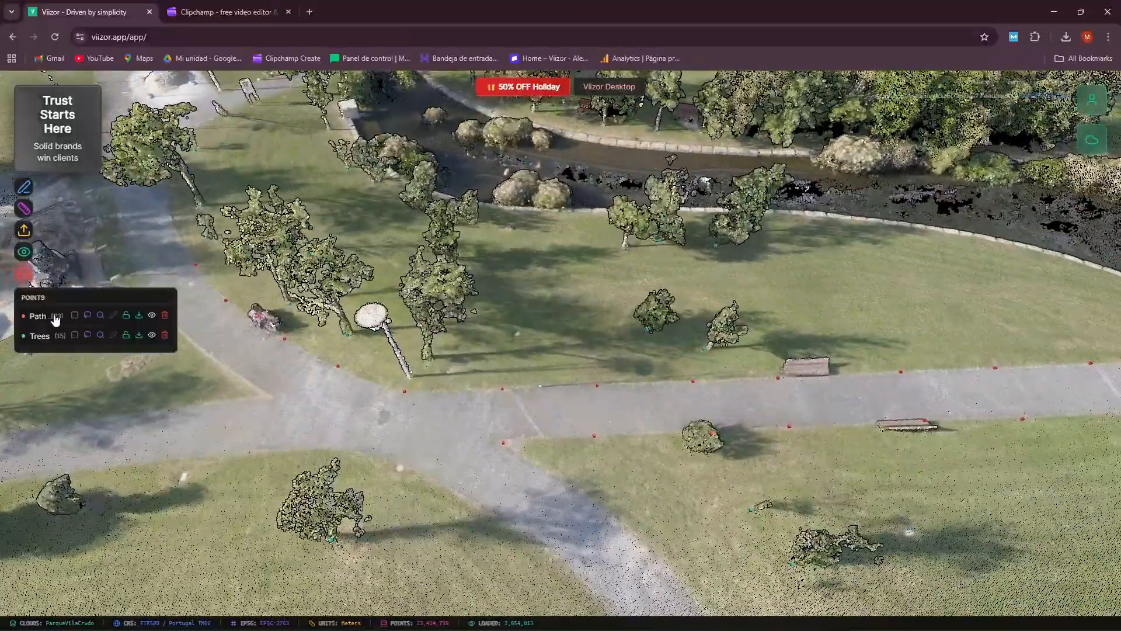
click(39, 316)
click(49, 320)
click(44, 336)
click(49, 337)
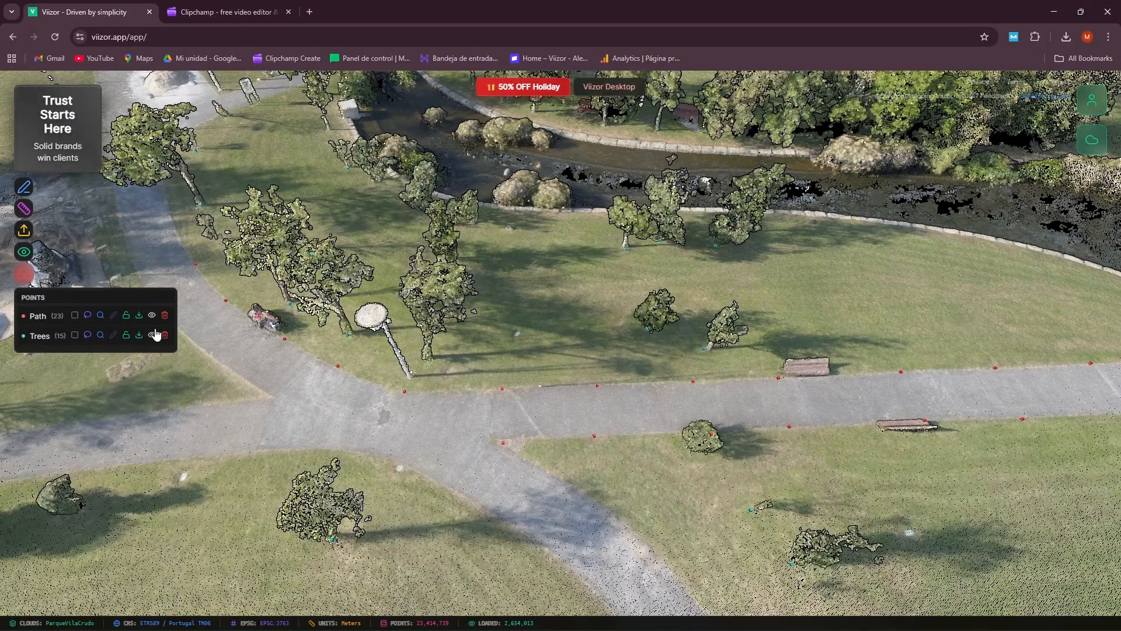
Step: Export the Path and Trees point groups to TXT files and check them in the recent download history
click(138, 318)
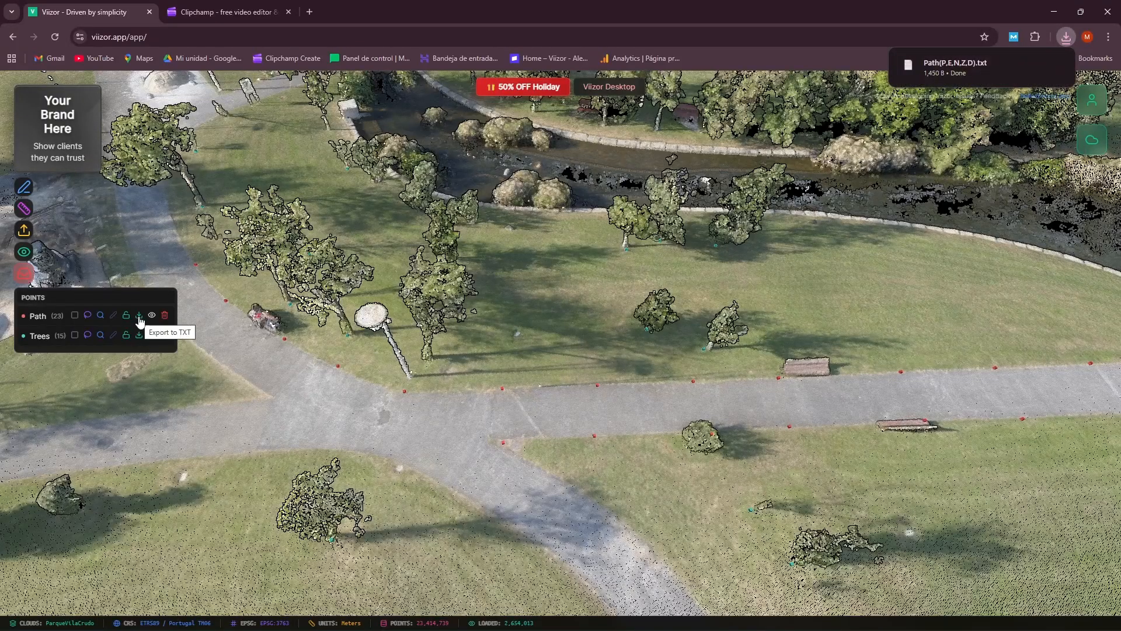
click(139, 337)
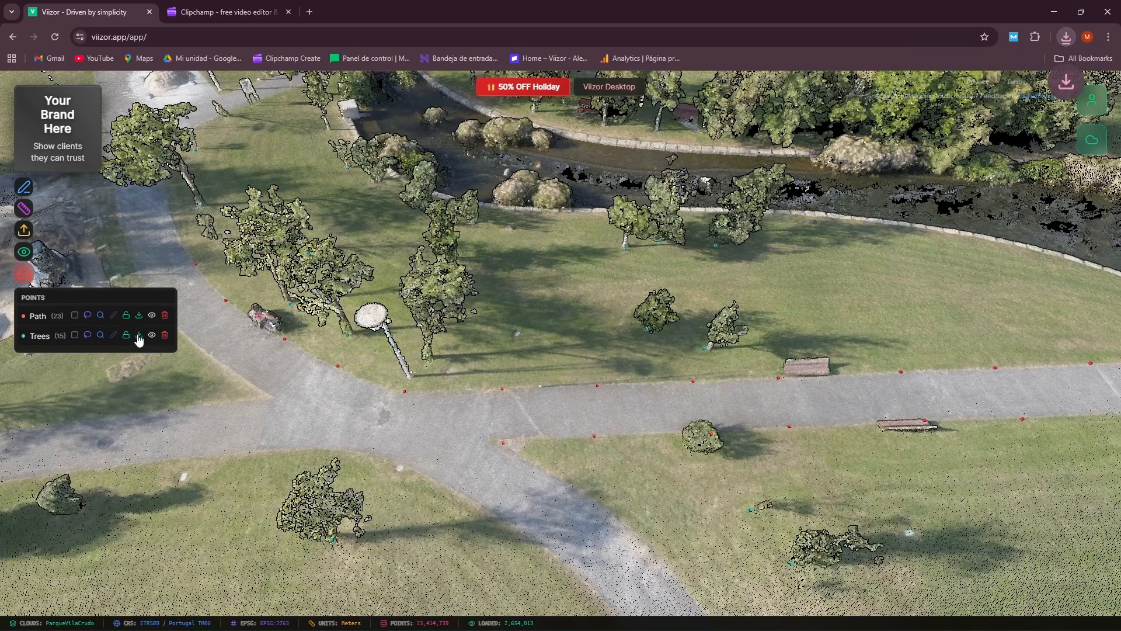
click(1066, 37)
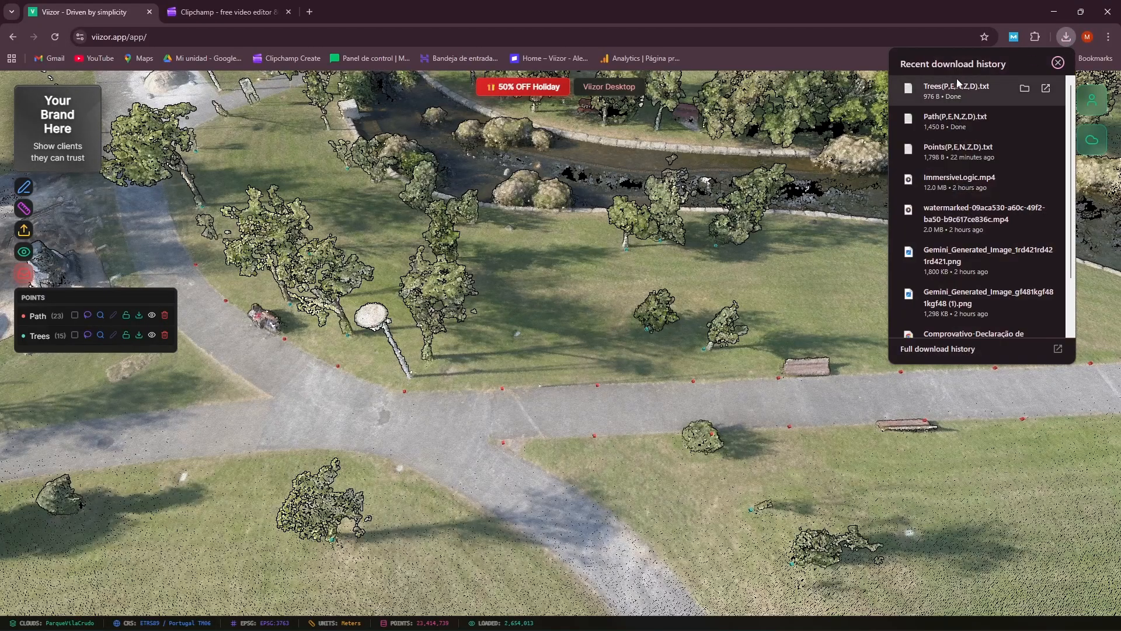
click(864, 12)
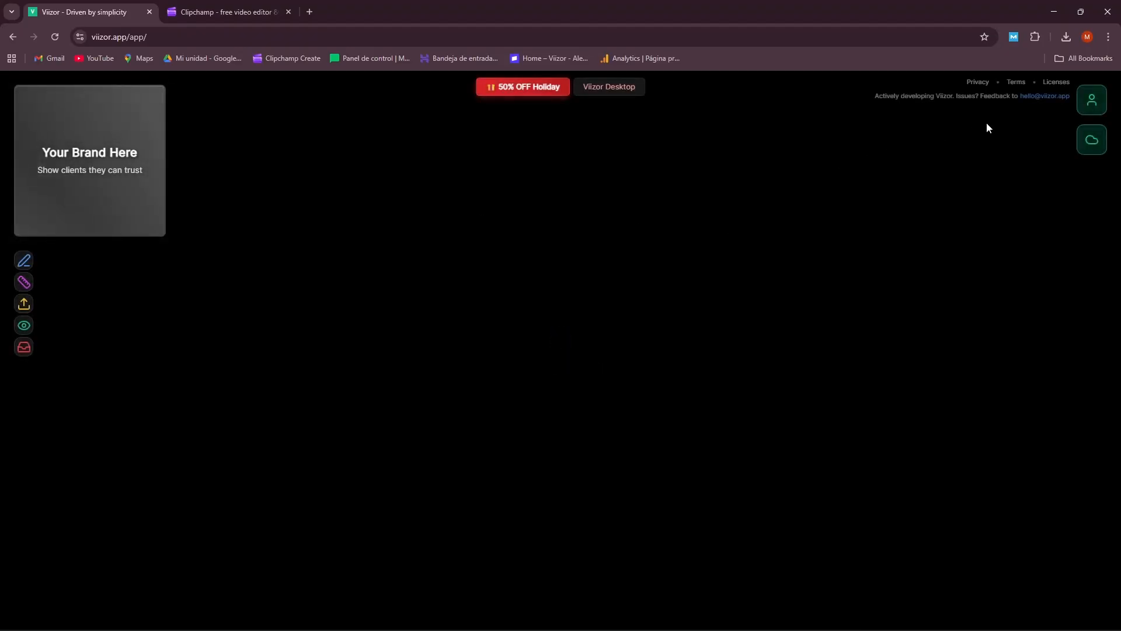
Step: Open the Parque Vila project with its ParqueVilaCrudo cloud and bring the path junction area into view
click(1090, 104)
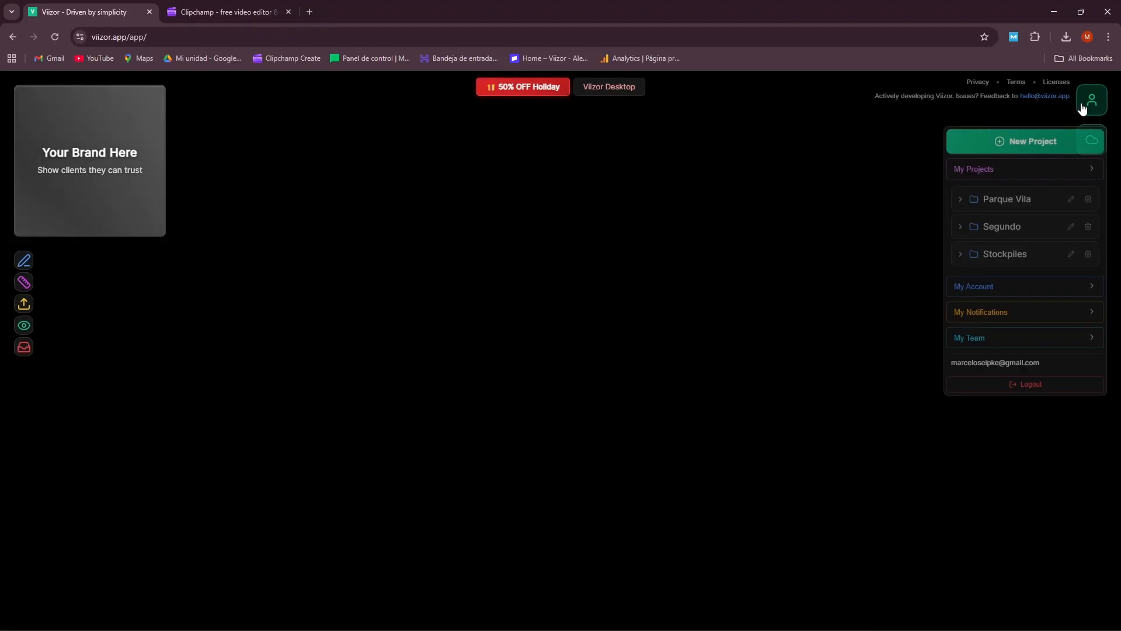
click(1012, 201)
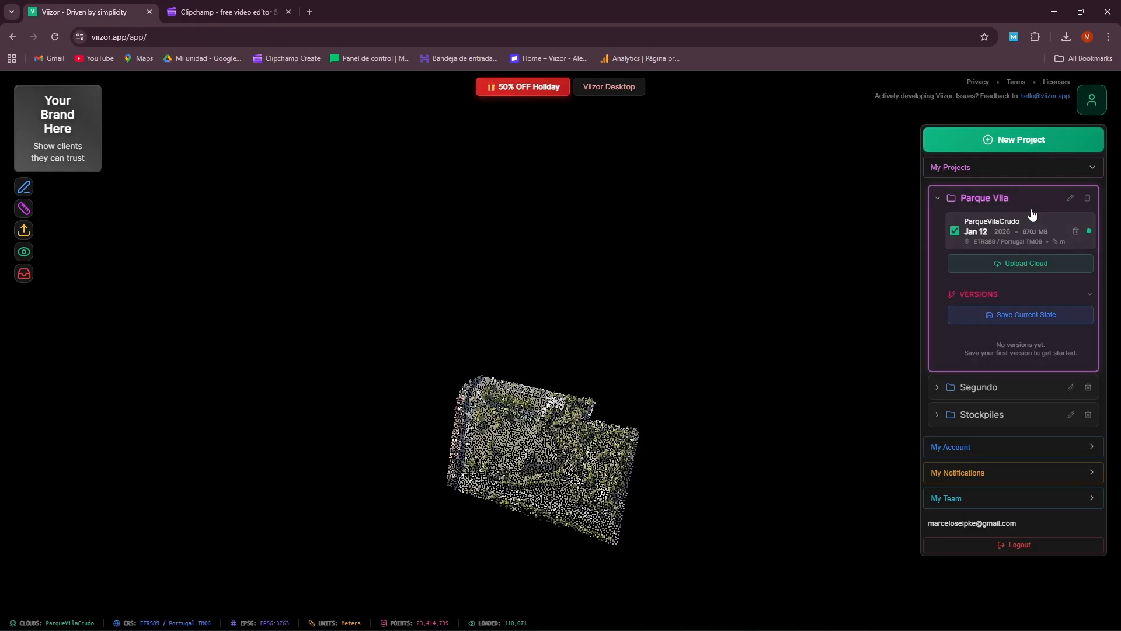
click(1091, 101)
scroll(524, 453, up, 10)
drag(524, 453, 815, 440)
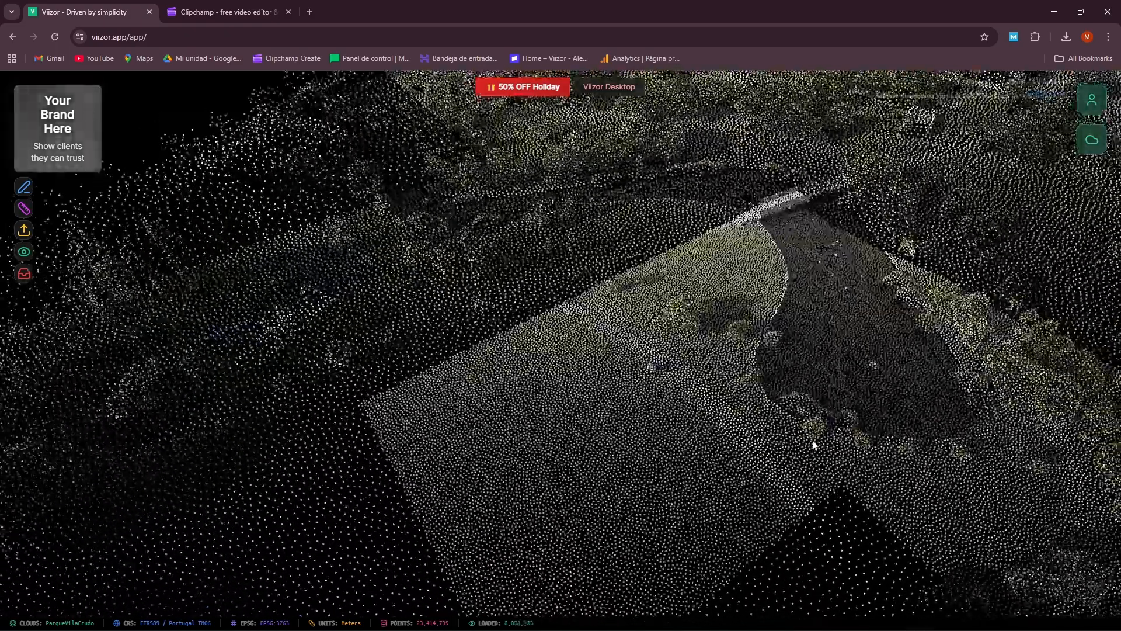
scroll(648, 352, up, 4)
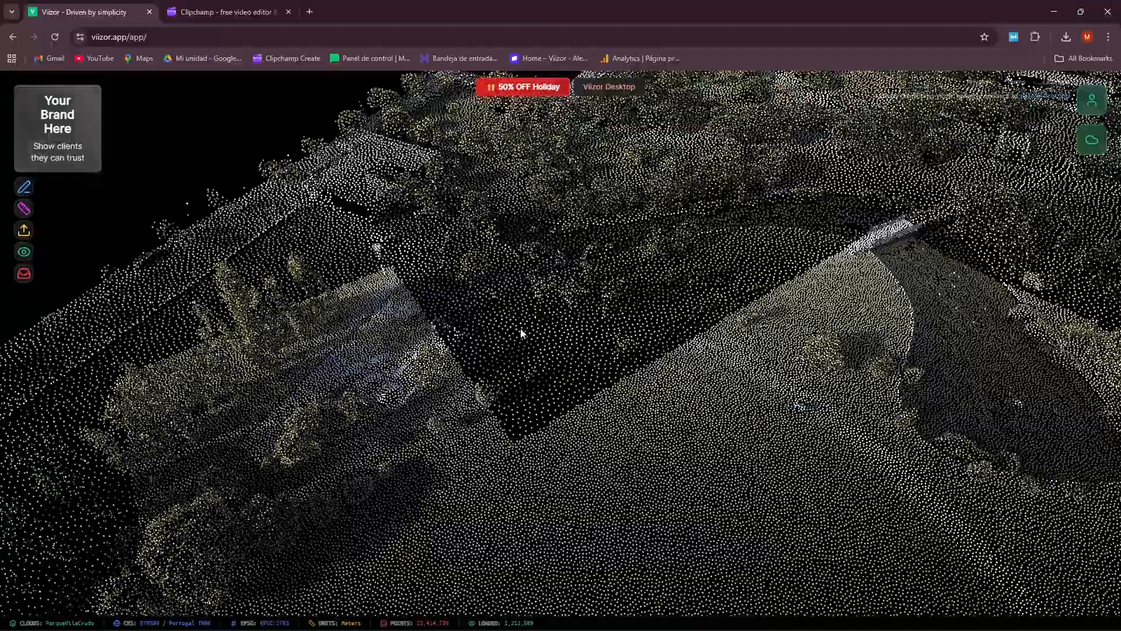
drag(606, 354, 613, 403)
scroll(587, 380, up, 5)
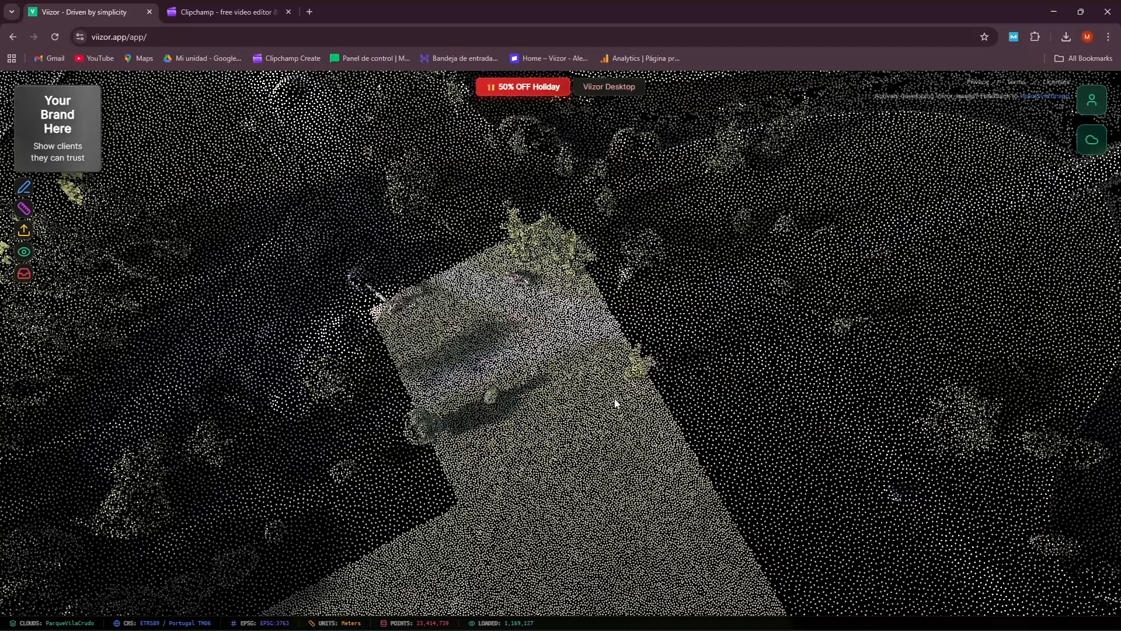
Step: Start a TXT points import and load Path(P,E,N,Z,D).txt from the Descargas folder
click(24, 232)
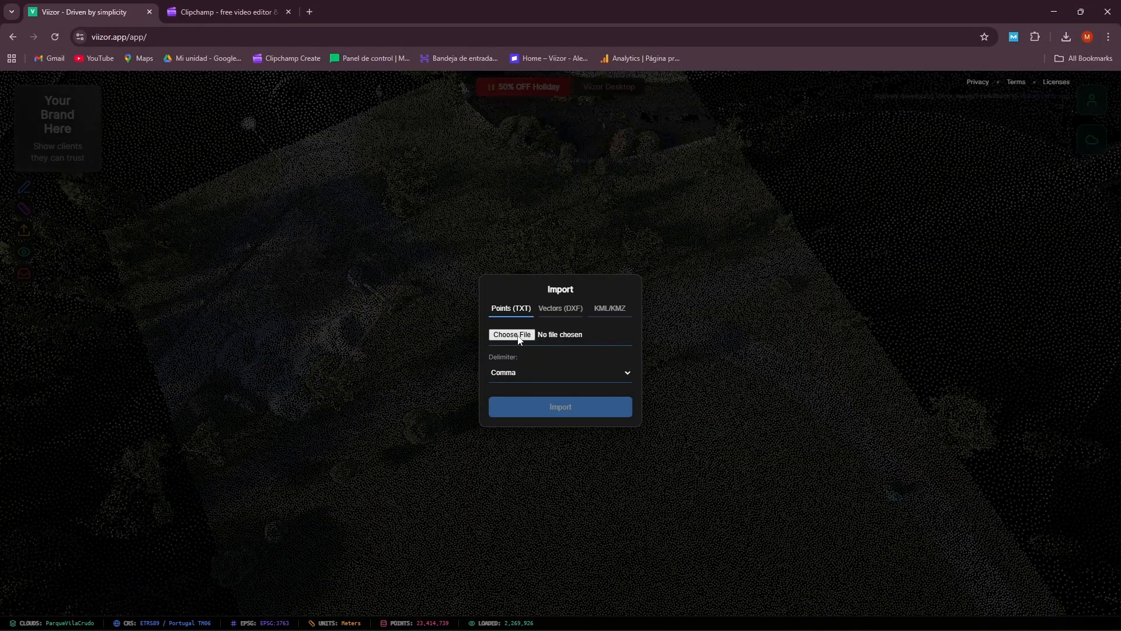
click(550, 312)
click(560, 330)
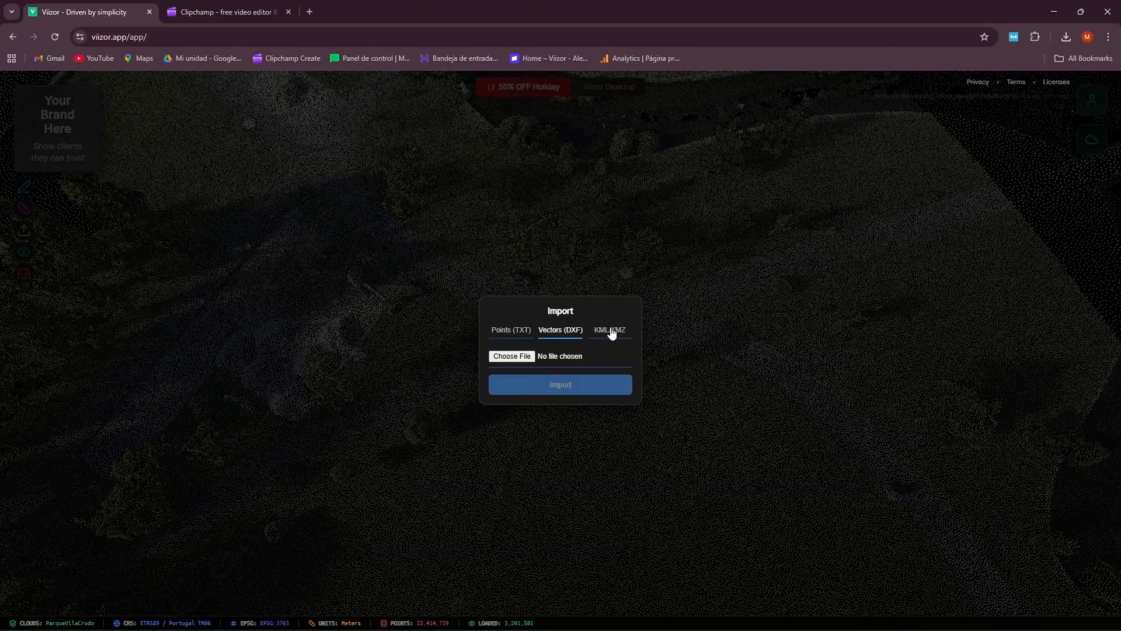
click(500, 331)
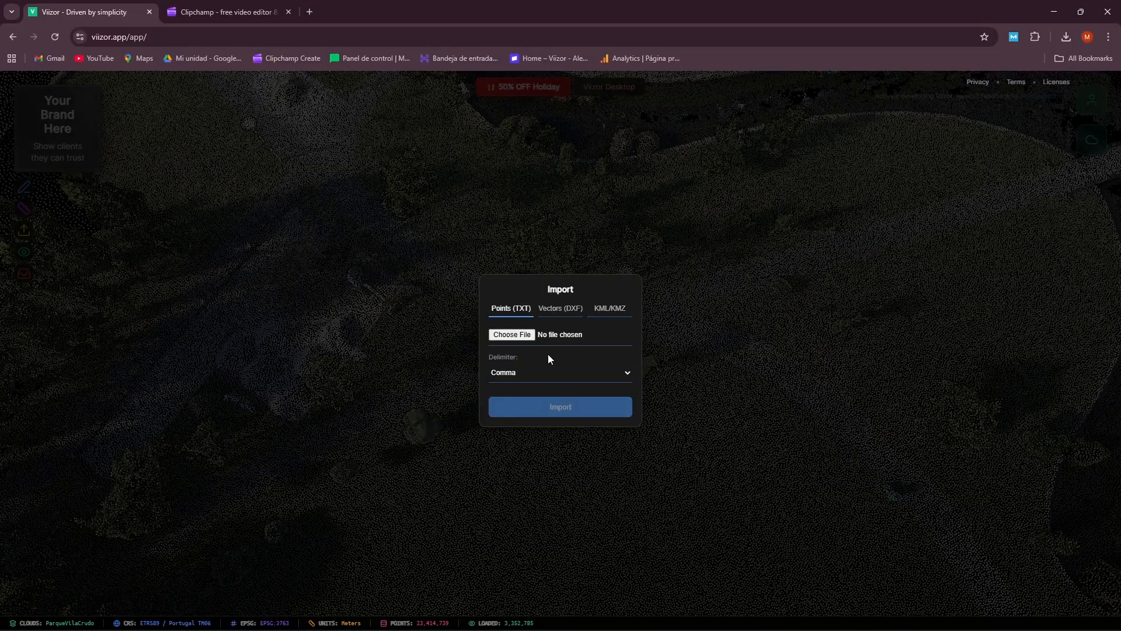
click(517, 336)
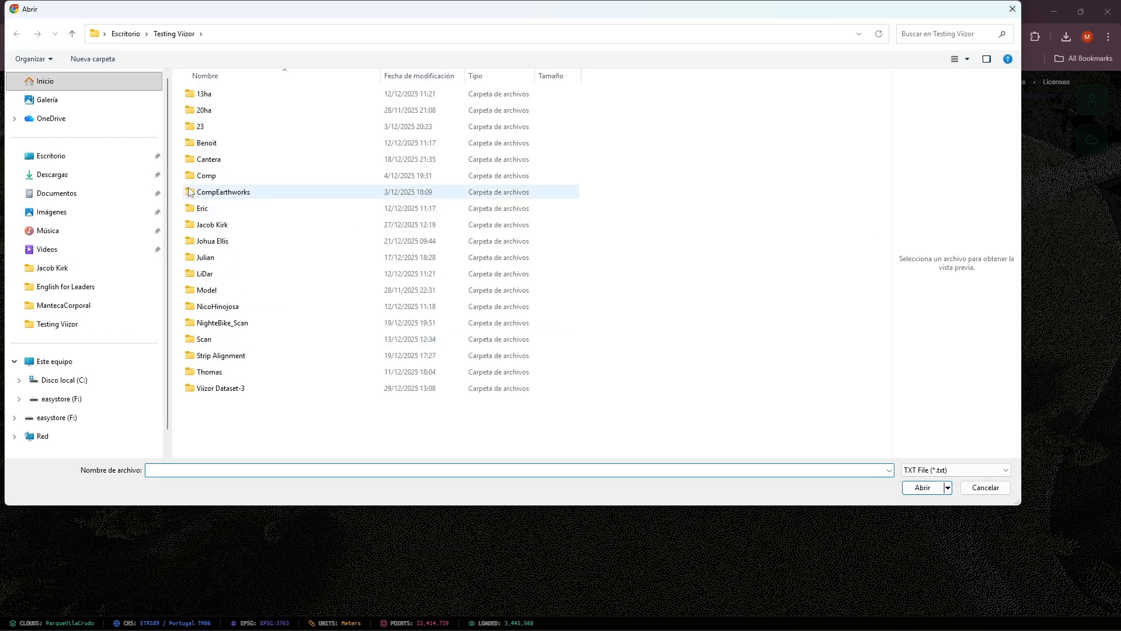
click(52, 174)
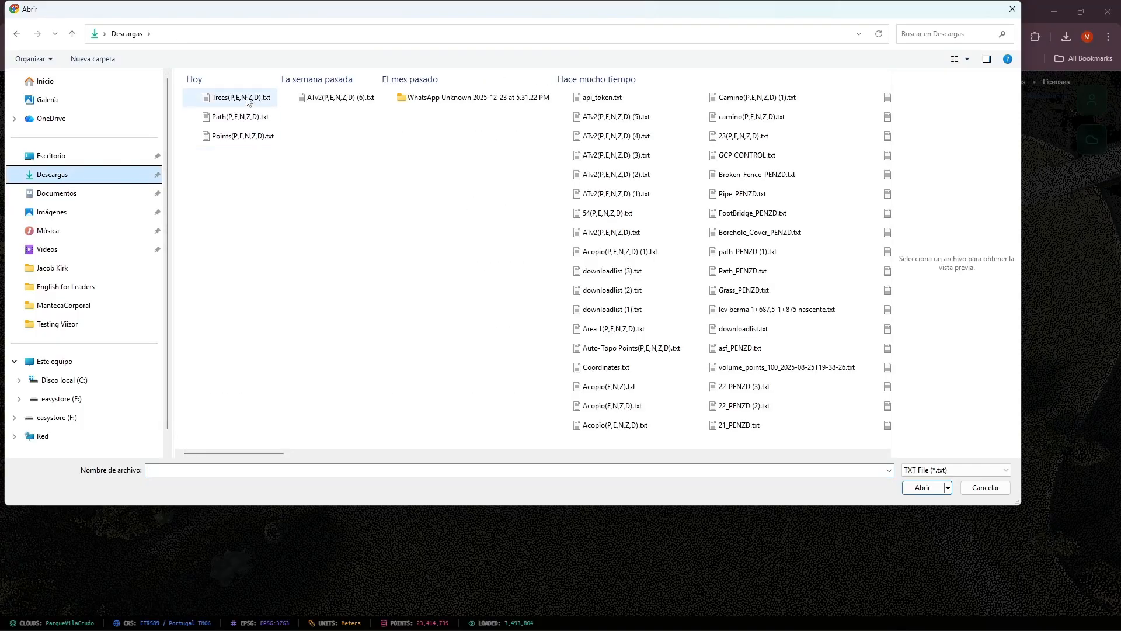
click(230, 120)
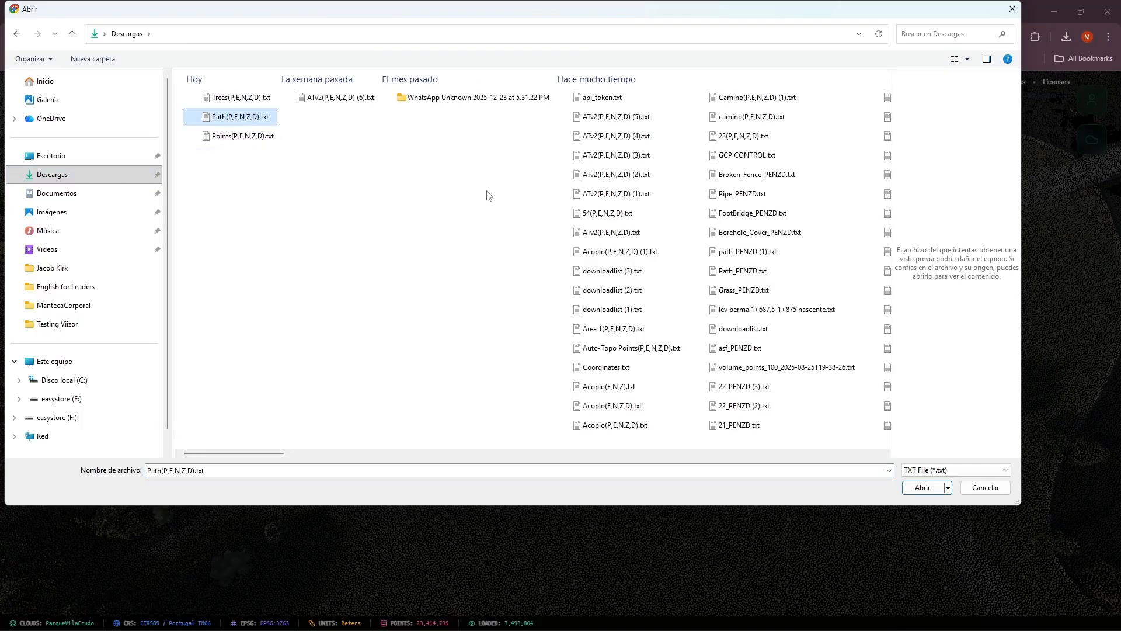
click(932, 487)
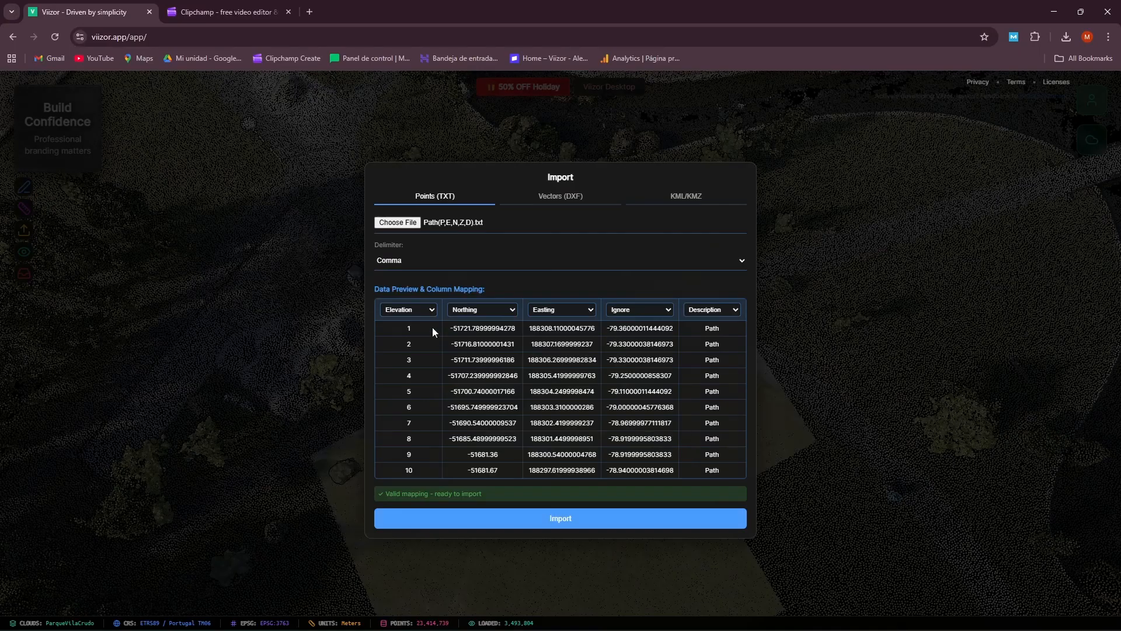
Step: Map the first four Path columns to Point Number, Easting, Northing and Elevation, and import the points
click(415, 310)
click(411, 325)
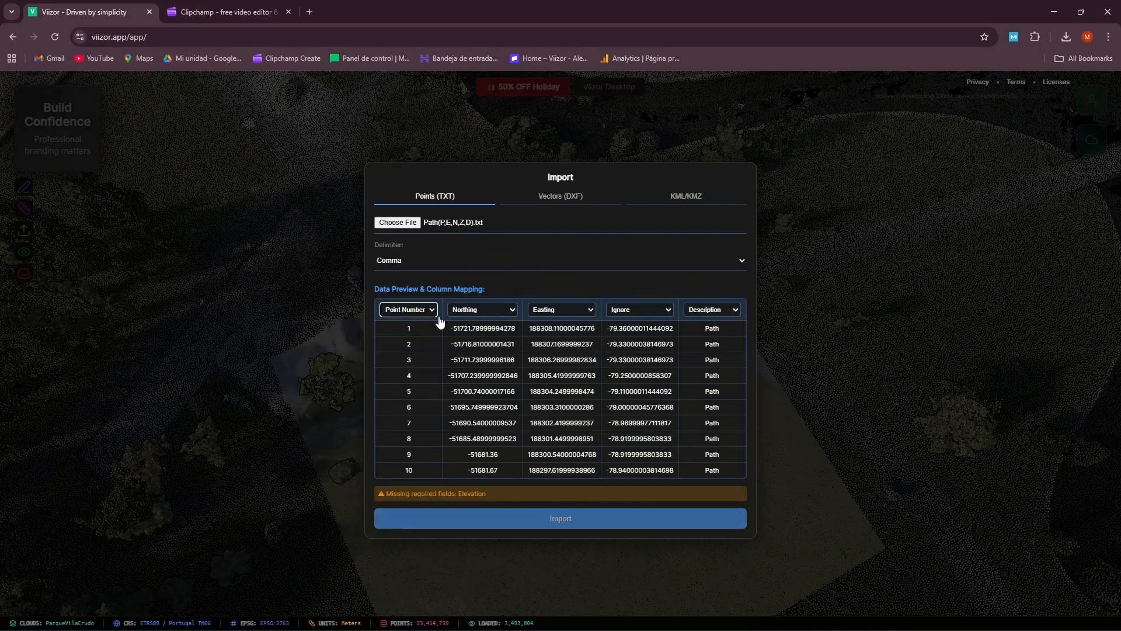
click(493, 311)
click(474, 337)
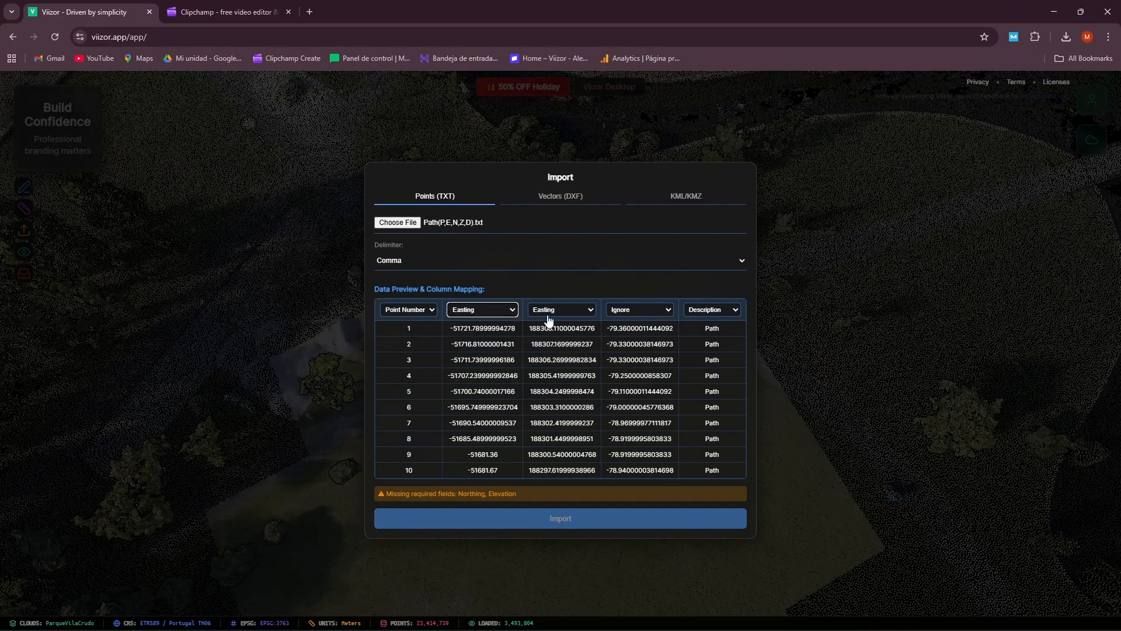
click(555, 312)
click(638, 310)
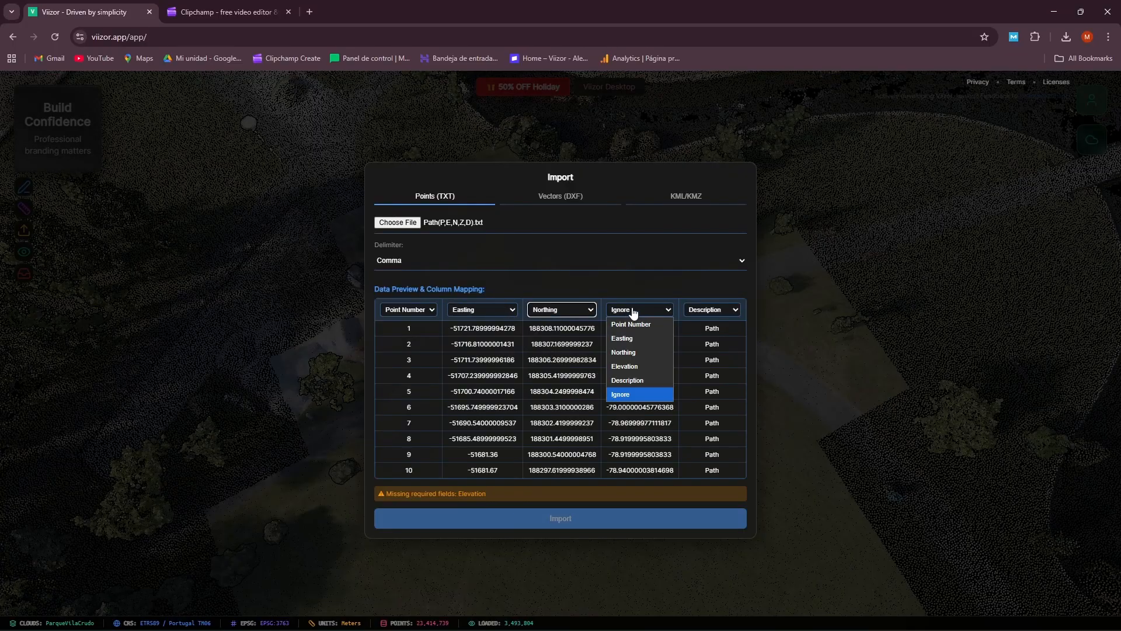
click(636, 366)
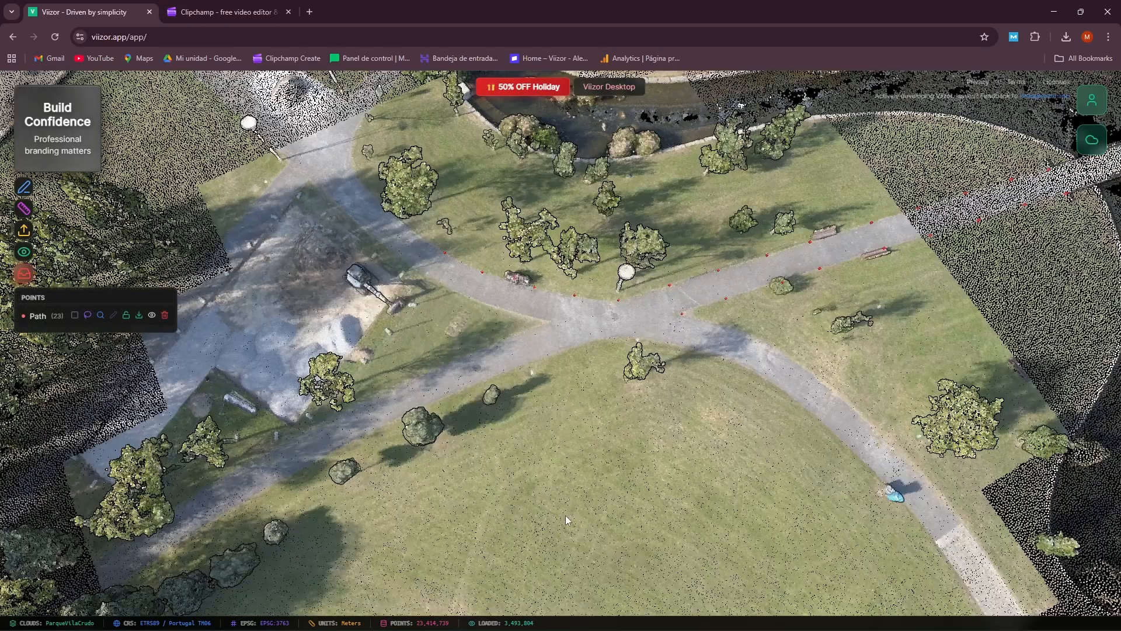
Step: Start another TXT points import and load Trees(P,E,N,Z,D).txt from the Descargas folder
scroll(633, 347, up, 8)
drag(598, 370, 716, 148)
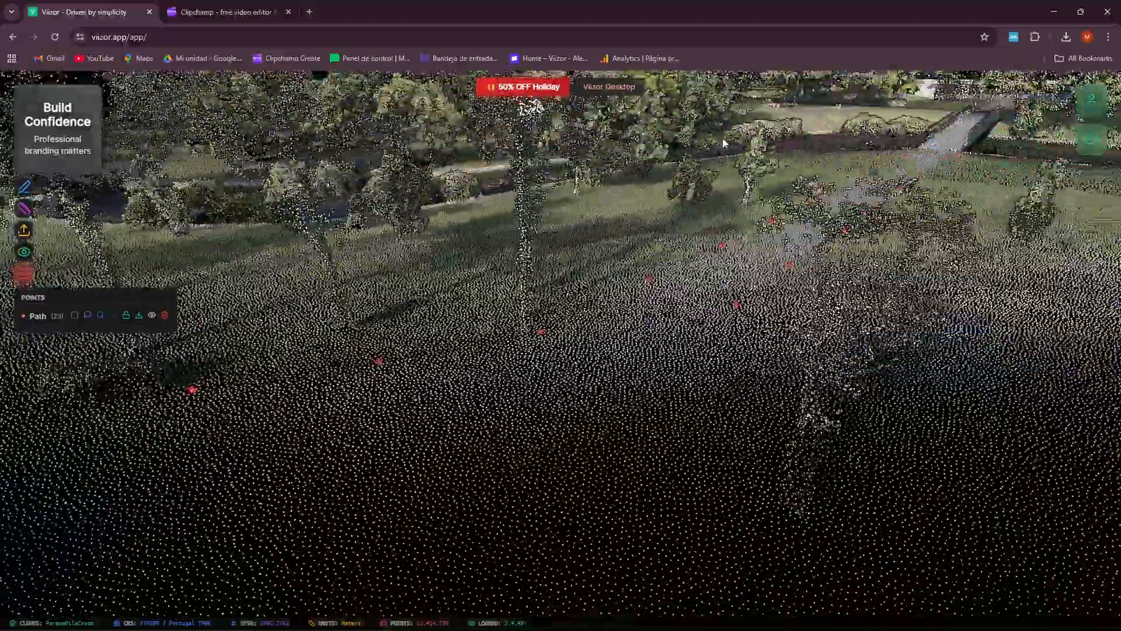
scroll(643, 285, down, 5)
drag(643, 285, 397, 354)
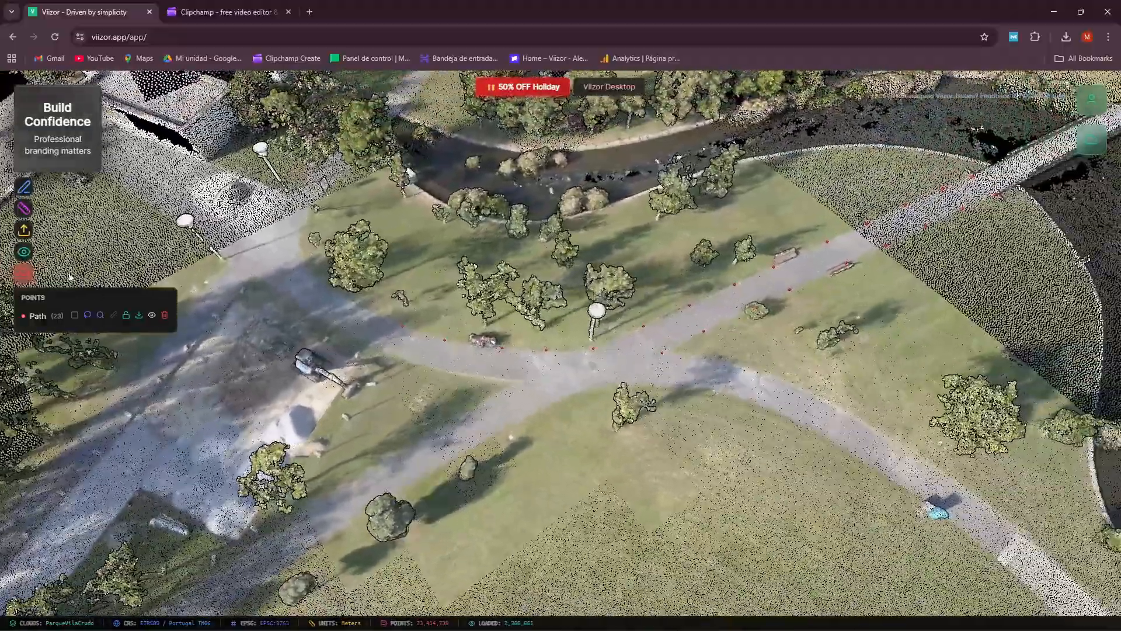
click(26, 235)
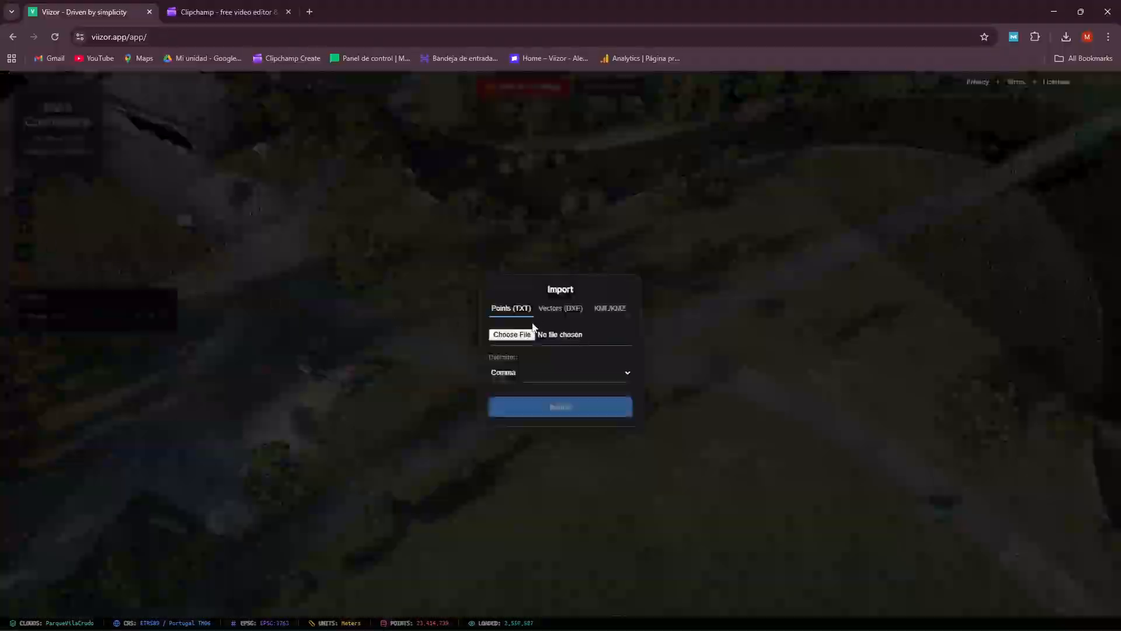
click(512, 335)
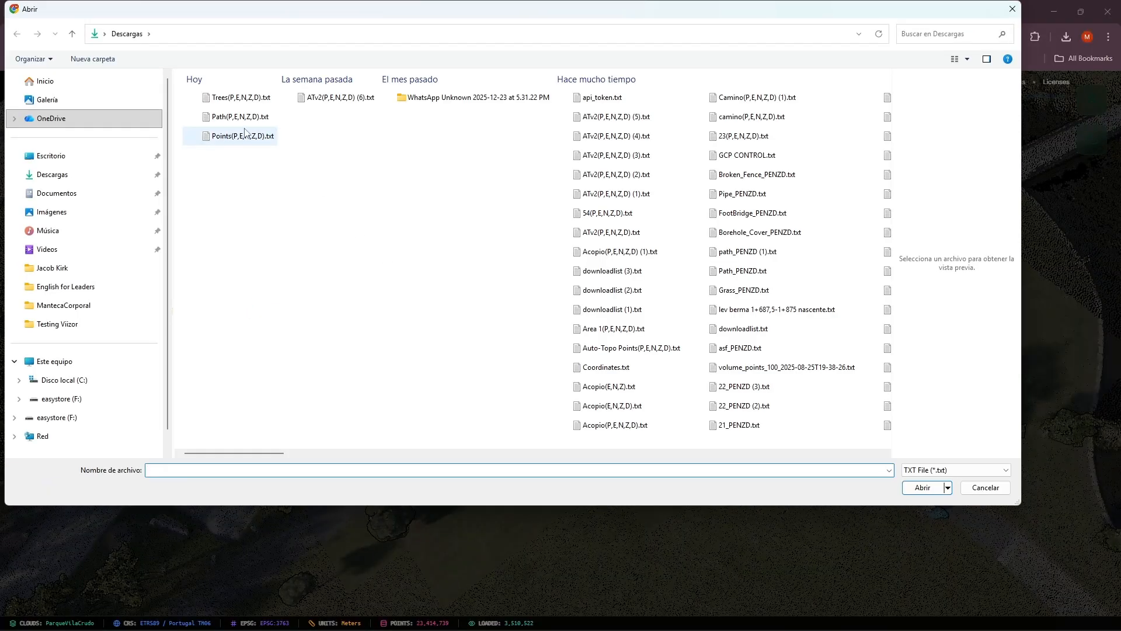
click(251, 99)
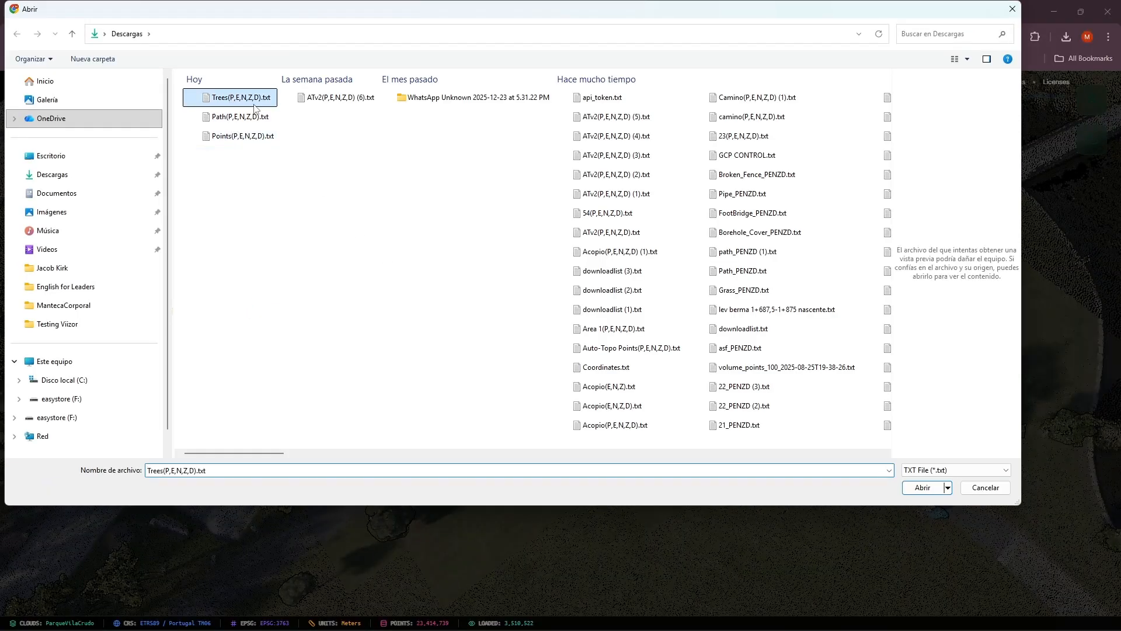
click(924, 487)
Step: Map the first four Trees columns to Point Number, Easting, Northing and Elevation, and import the points
click(428, 311)
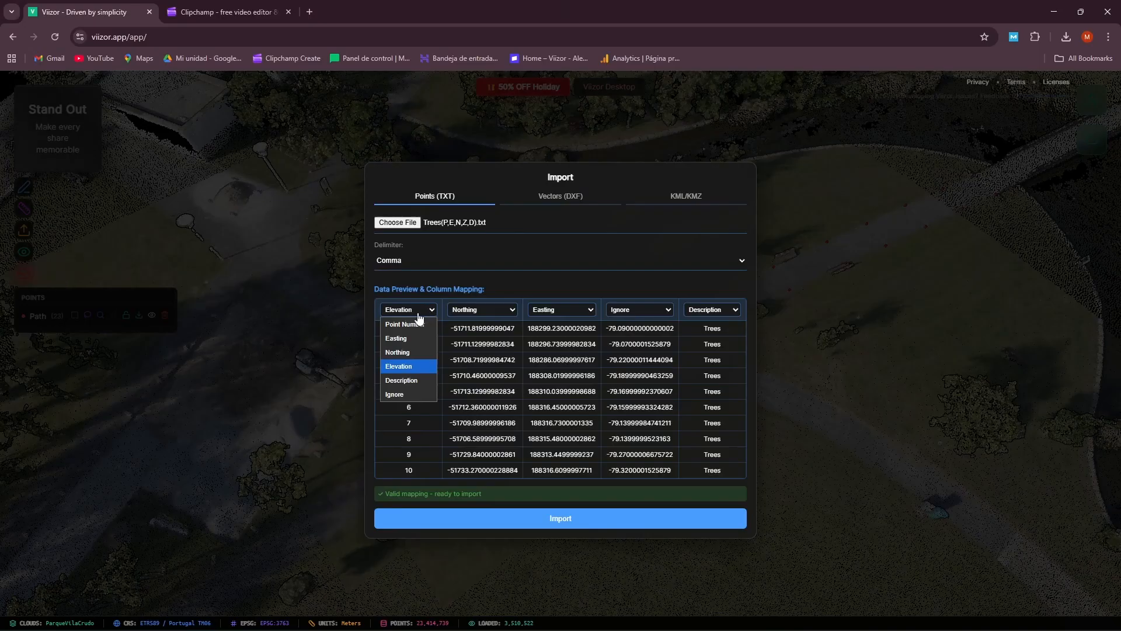
click(412, 325)
click(477, 314)
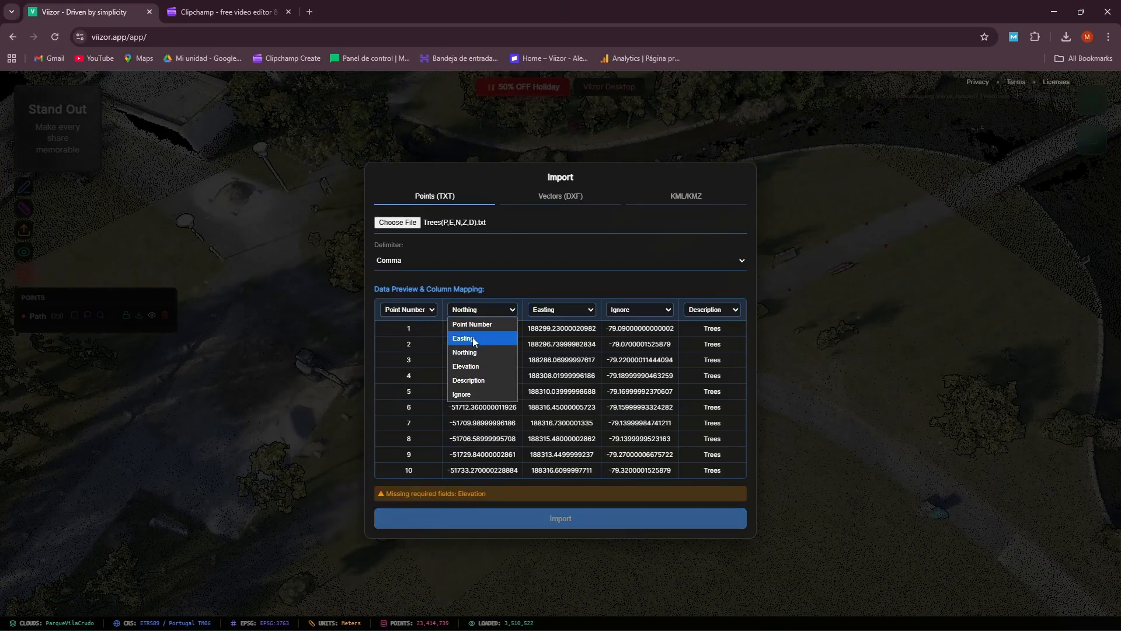
click(474, 338)
click(553, 310)
click(548, 348)
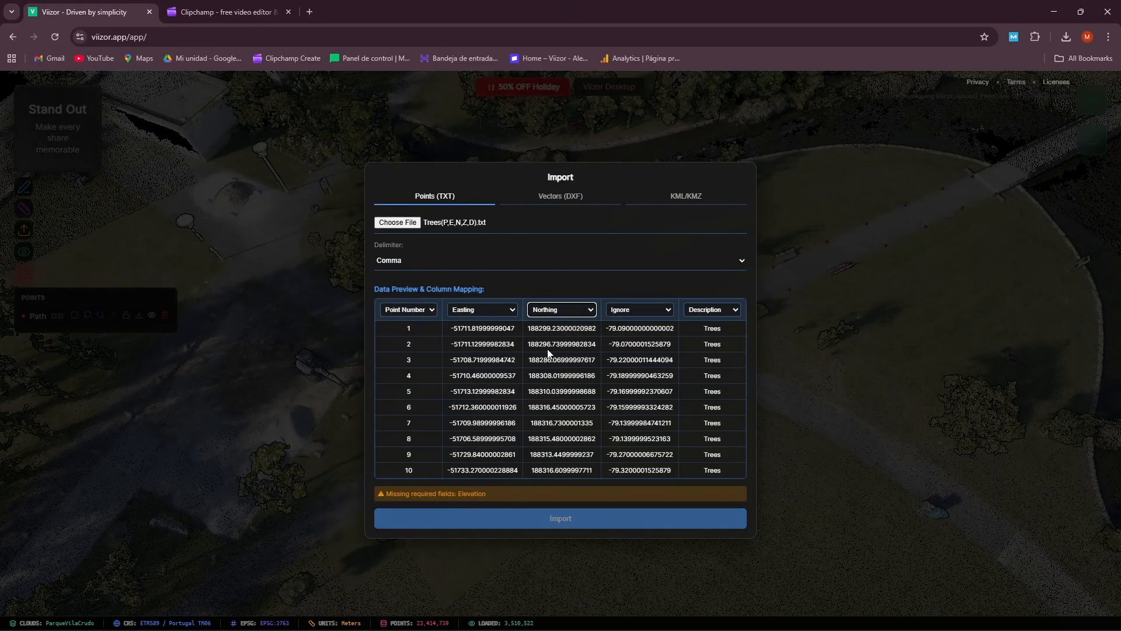
click(645, 317)
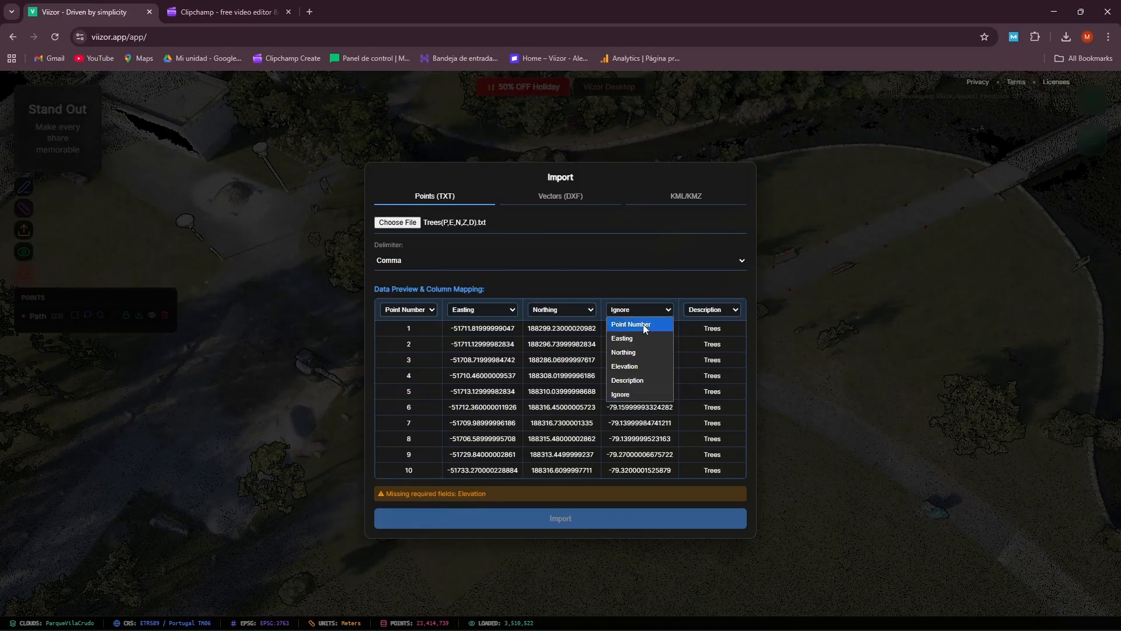
click(636, 366)
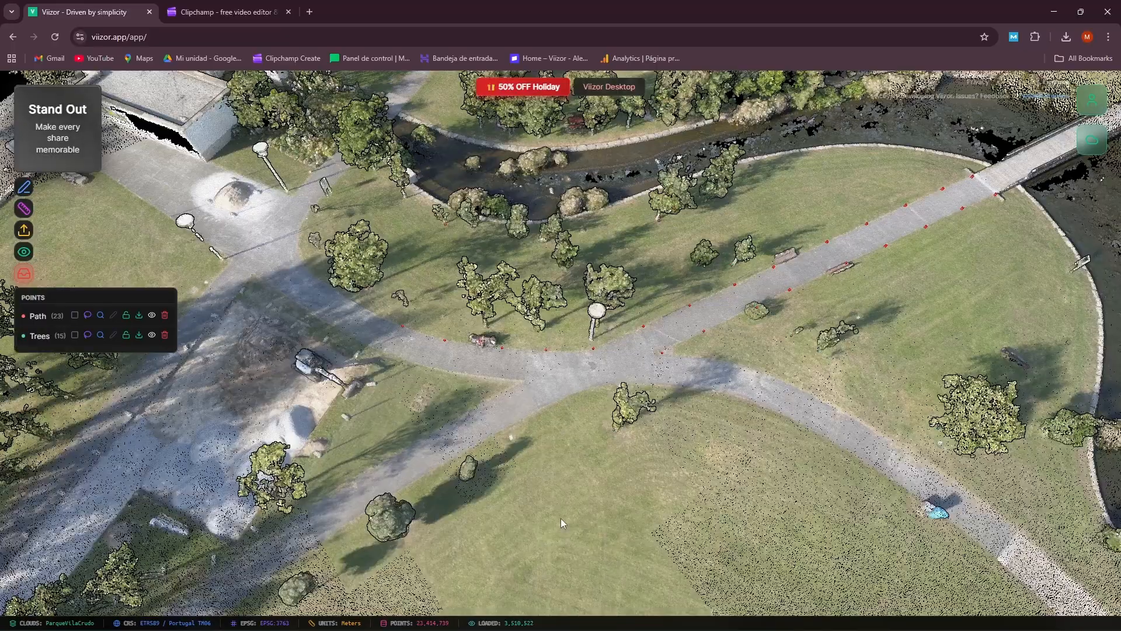
Step: Examine the positions of the imported Path and Trees points along the path edges and tree bases from several angles
scroll(485, 324, up, 6)
drag(515, 343, 455, 290)
right_drag(455, 290, 883, 301)
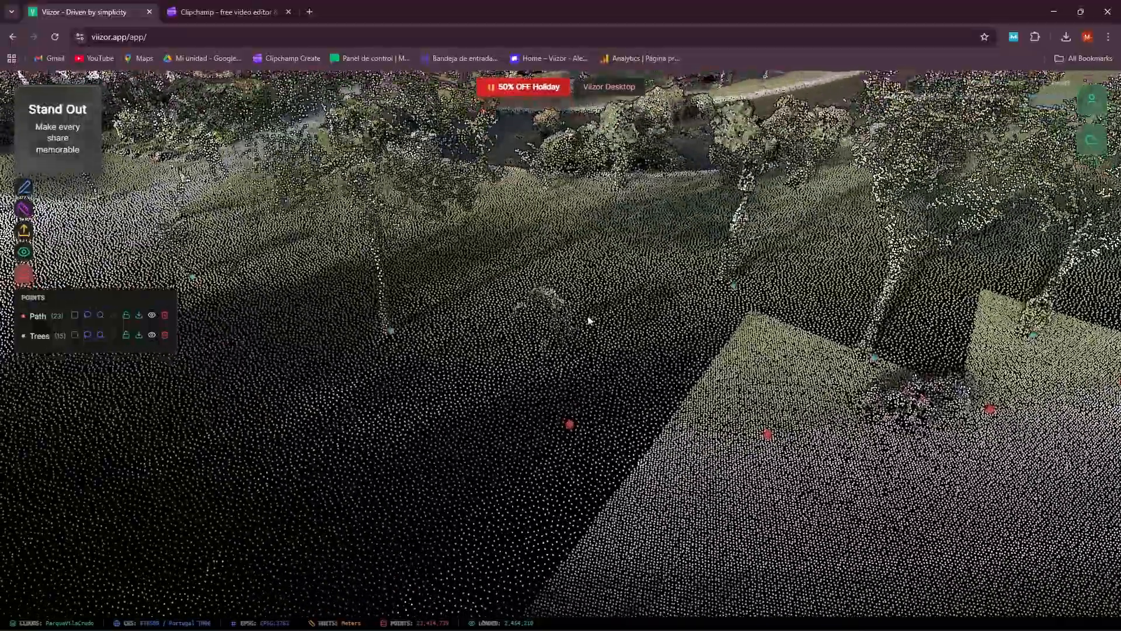
scroll(562, 309, down, 6)
right_drag(563, 293, 425, 353)
scroll(608, 296, down, 3)
scroll(664, 215, up, 6)
scroll(664, 216, up, 4)
drag(595, 213, 615, 281)
right_drag(615, 280, 461, 237)
drag(460, 238, 465, 358)
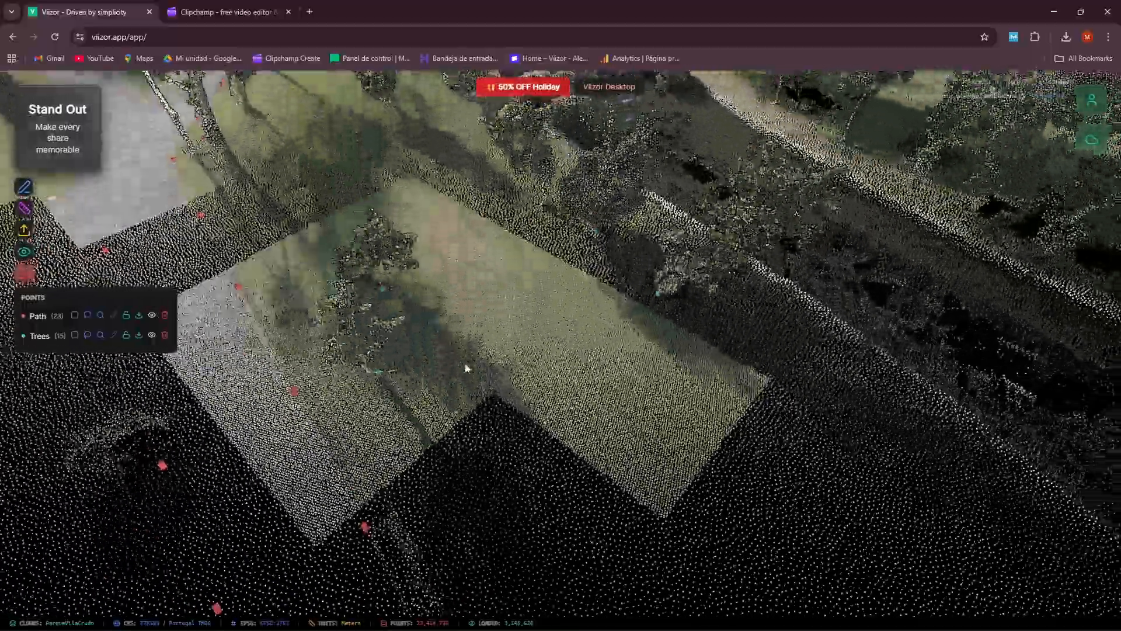
scroll(467, 358, down, 4)
right_drag(495, 344, 534, 287)
drag(533, 281, 759, 220)
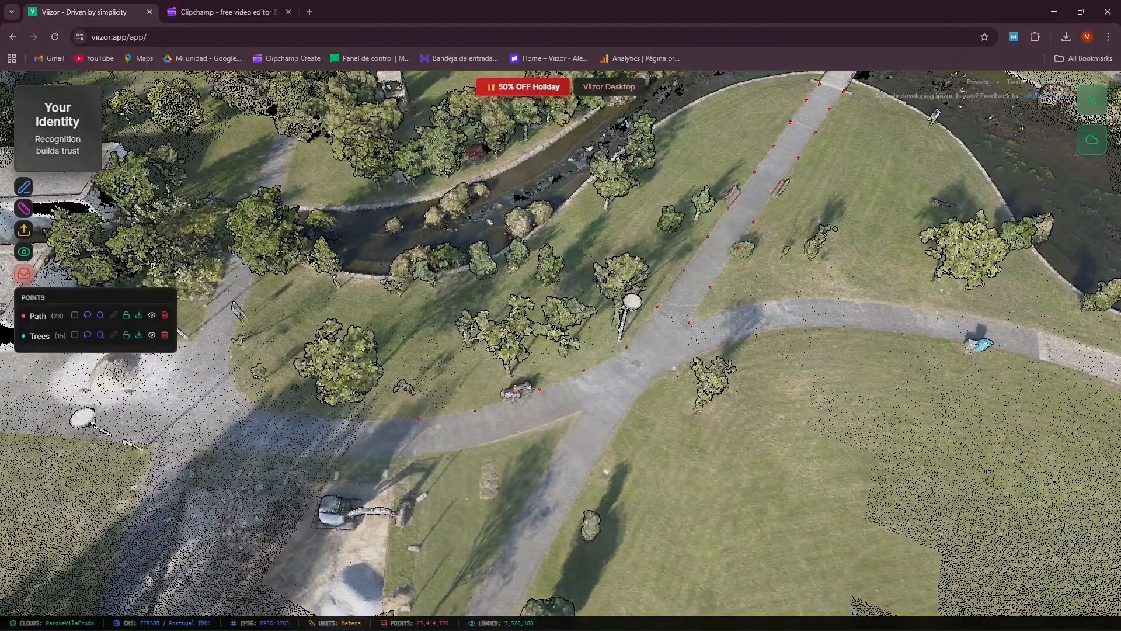